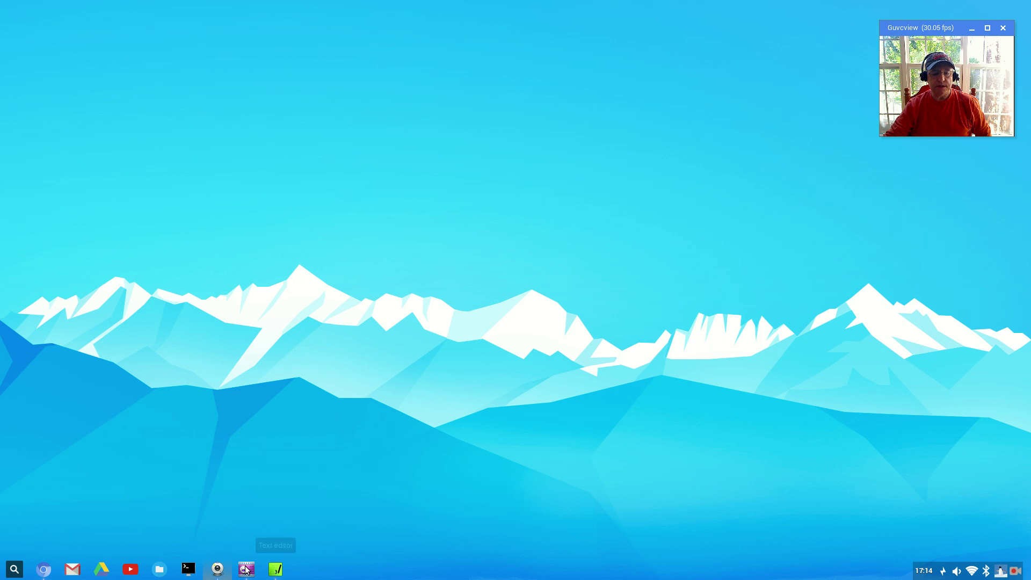
Open Plank's Dock Settings (cublinux theme, bottom position, icon size 32) and nudge the dialog up.
{"action": "right_click", "coordinate": [285, 250]}
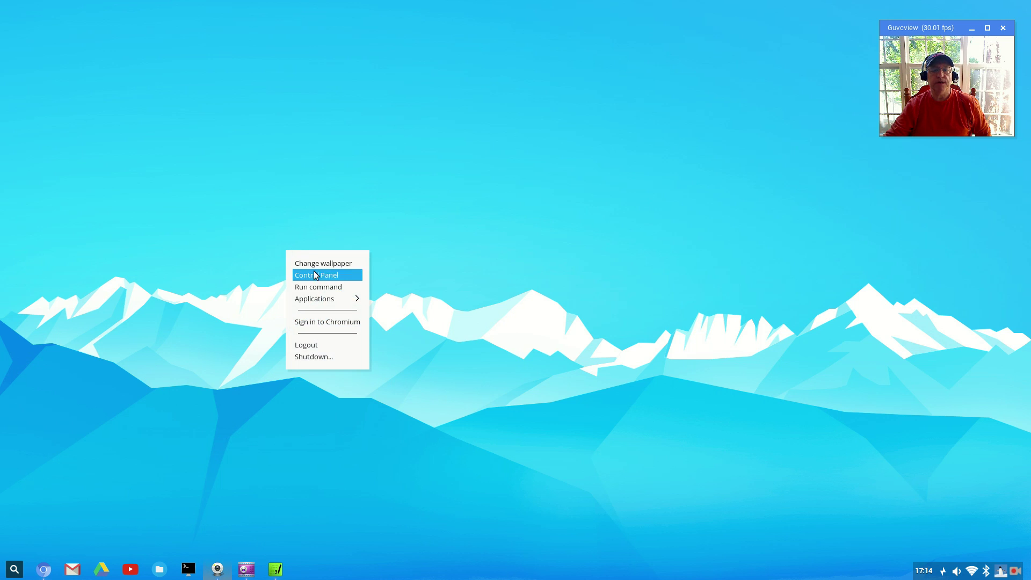
{"action": "mouse_move", "coordinate": [313, 297]}
{"action": "mouse_move", "coordinate": [398, 313]}
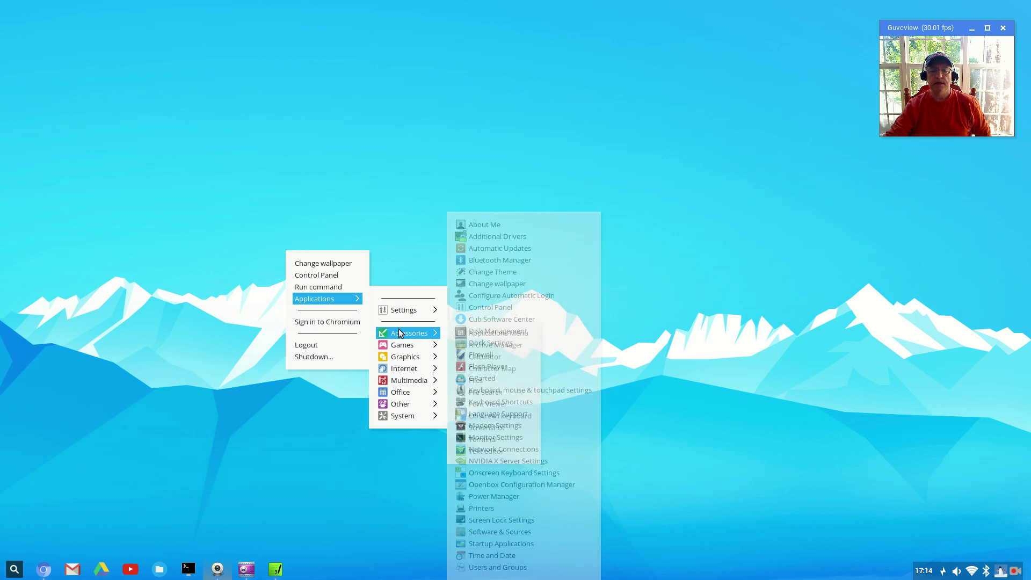
{"action": "left_click", "coordinate": [484, 343]}
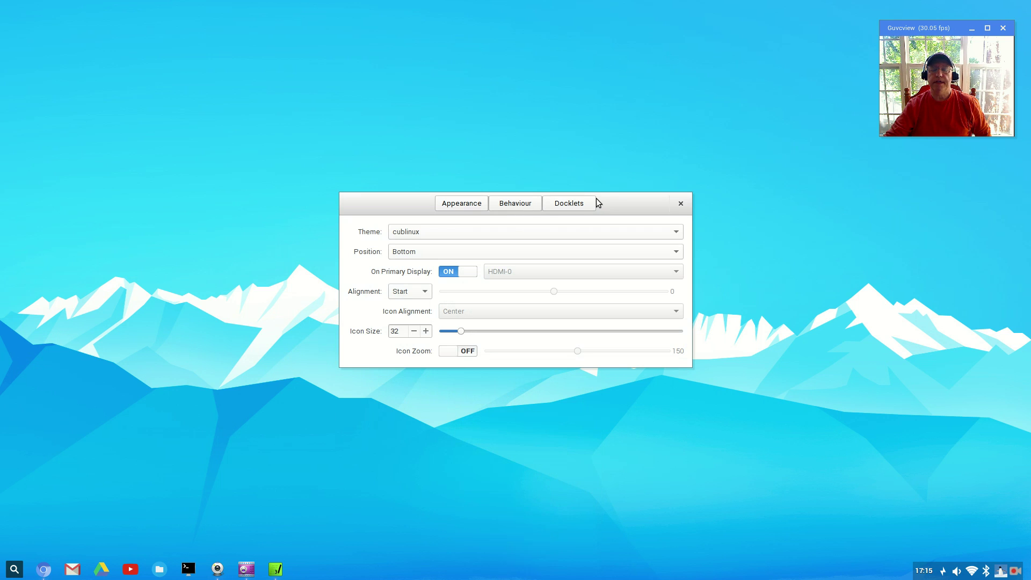
{"action": "left_click_drag", "start_coordinate": [596, 198], "coordinate": [598, 122]}
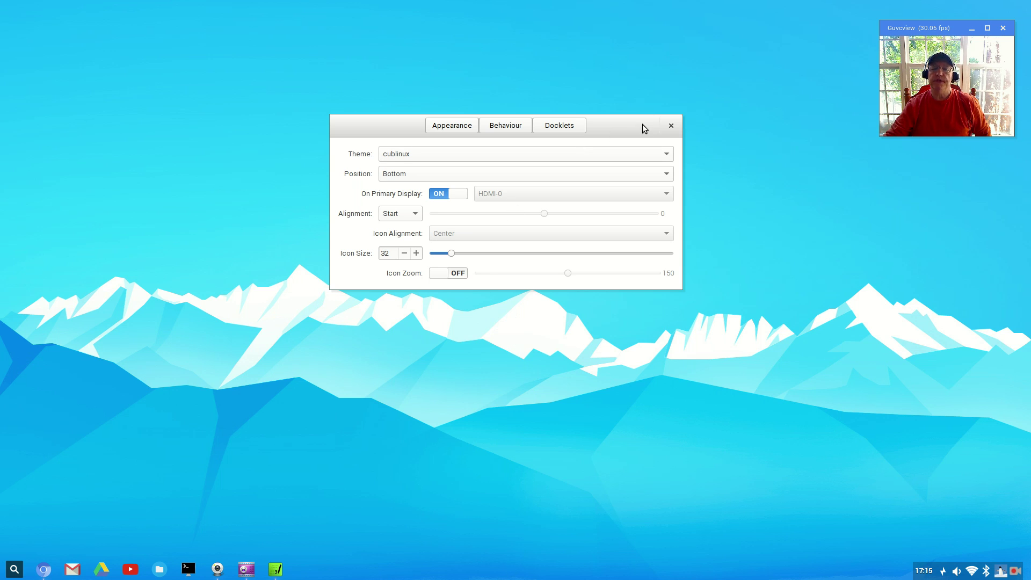
Close the Dock Settings dialog, leaving the desktop with its bottom dock.
{"action": "left_click", "coordinate": [671, 126]}
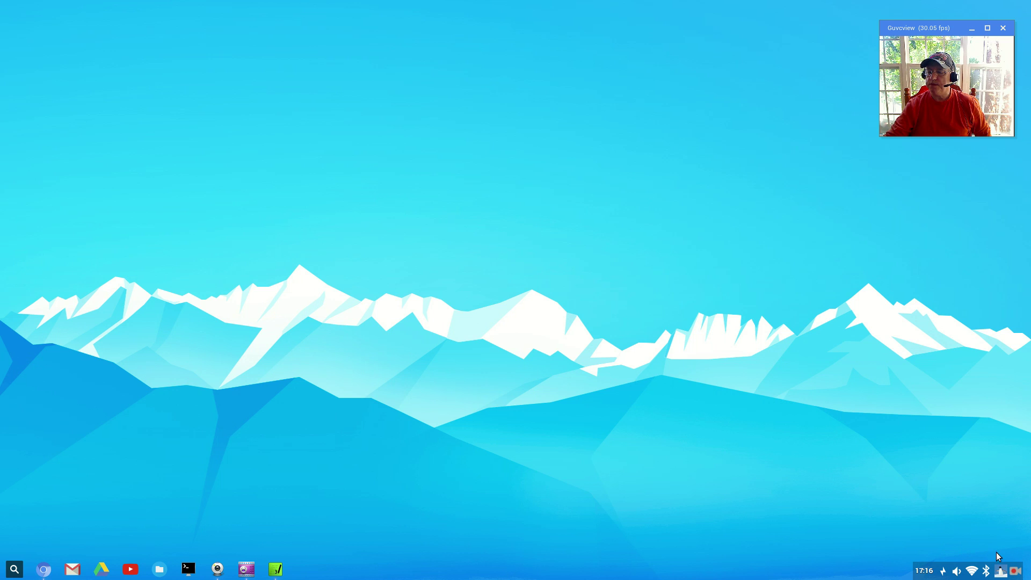
{"action": "left_click", "coordinate": [1000, 572]}
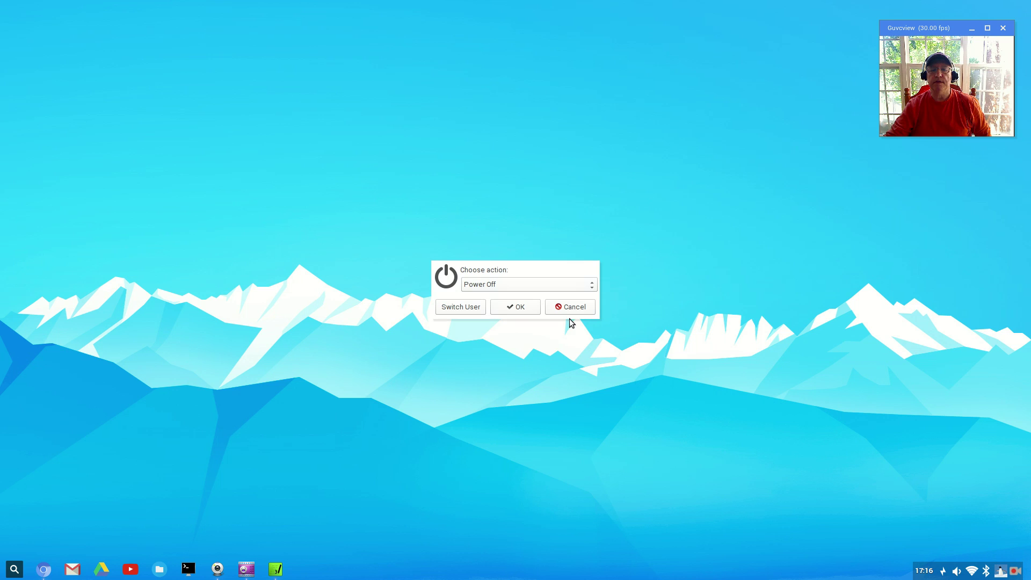
{"action": "left_click", "coordinate": [574, 286]}
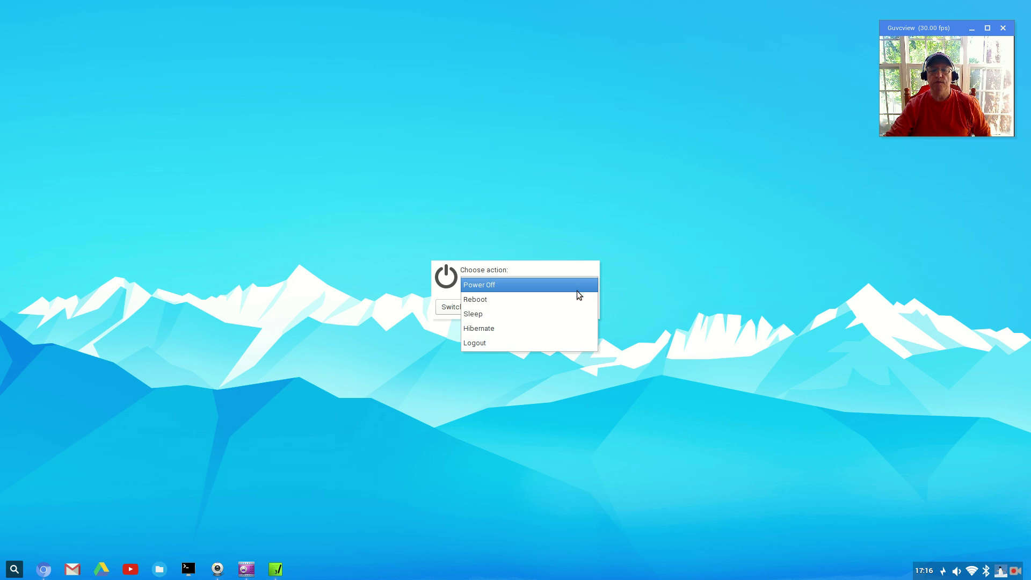
{"action": "left_click", "coordinate": [634, 220]}
{"action": "left_click", "coordinate": [573, 306]}
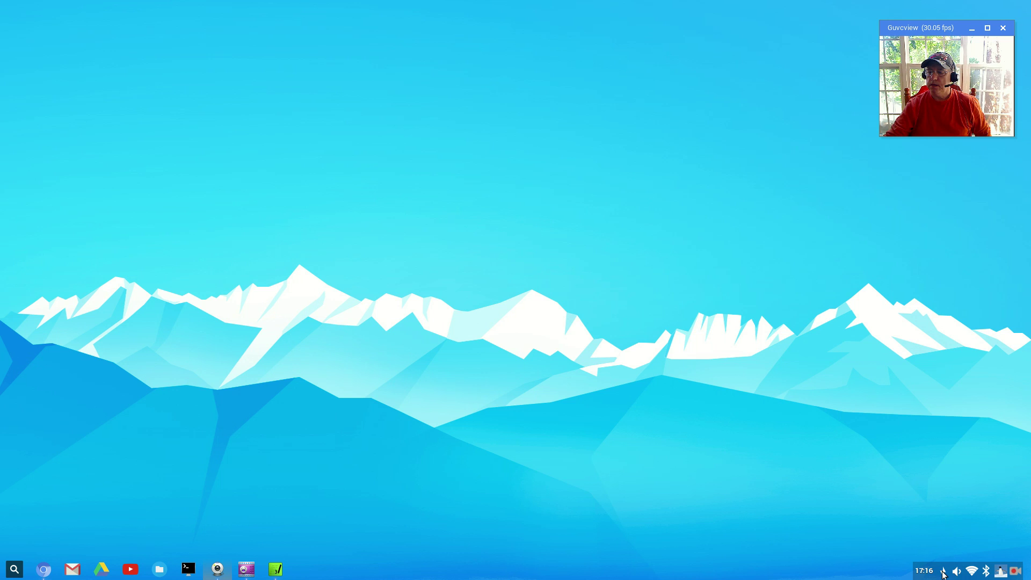
{"action": "left_click", "coordinate": [943, 571]}
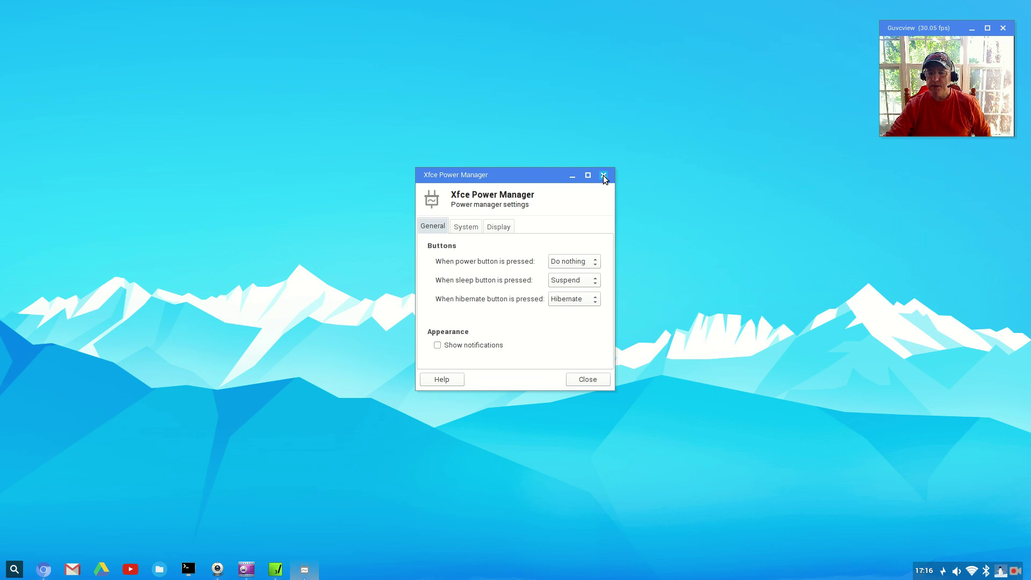
{"action": "left_click", "coordinate": [603, 176]}
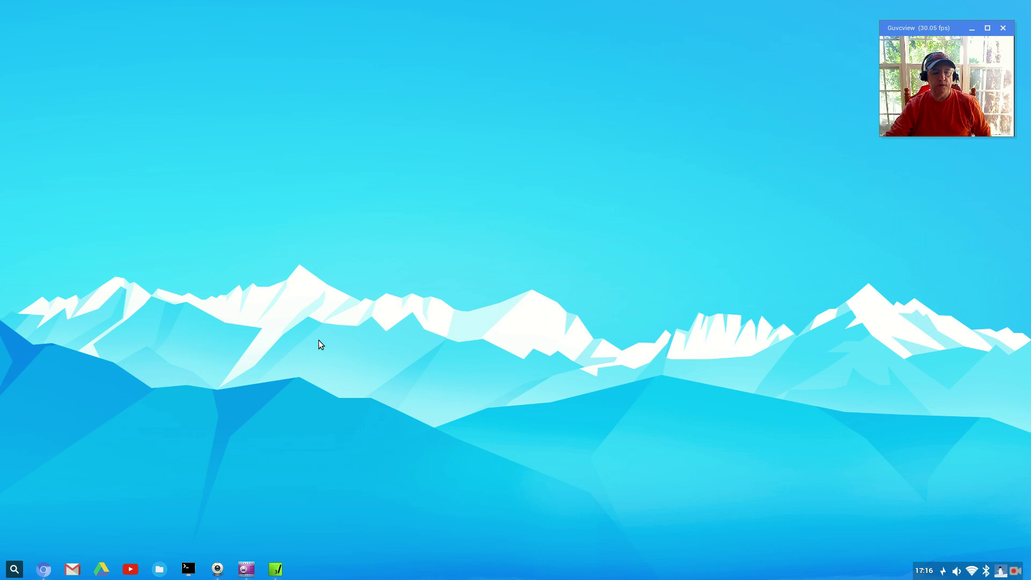
{"action": "right_click", "coordinate": [403, 311]}
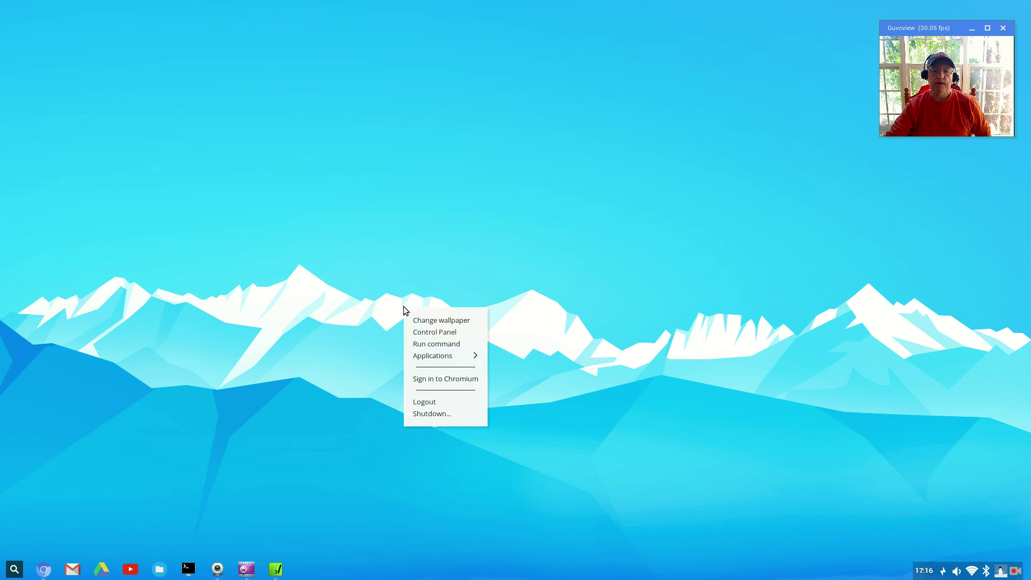
{"action": "left_click", "coordinate": [450, 333]}
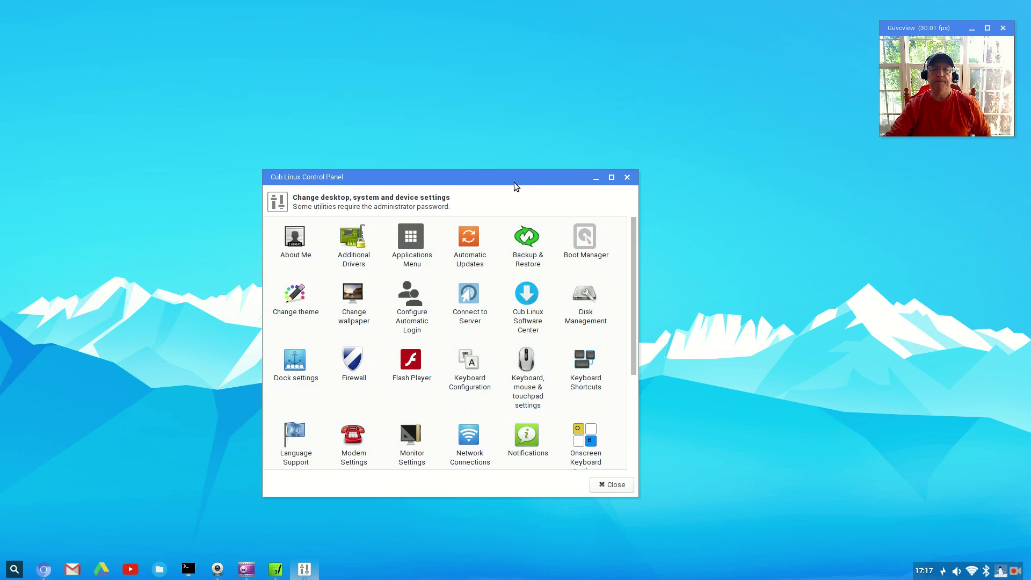
{"action": "left_click_drag", "start_coordinate": [514, 182], "coordinate": [579, 121]}
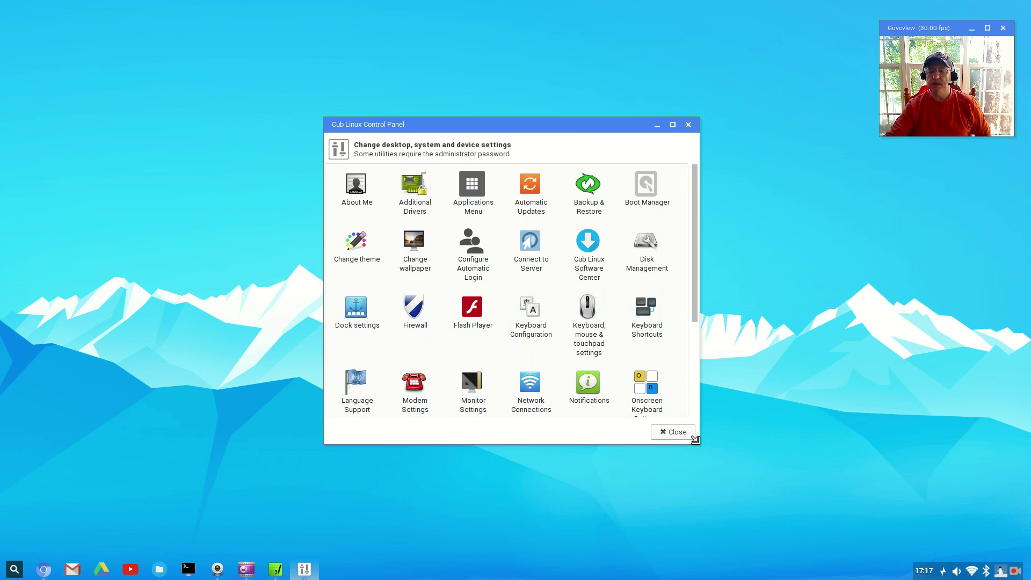
{"action": "left_click_drag", "start_coordinate": [699, 443], "coordinate": [855, 503]}
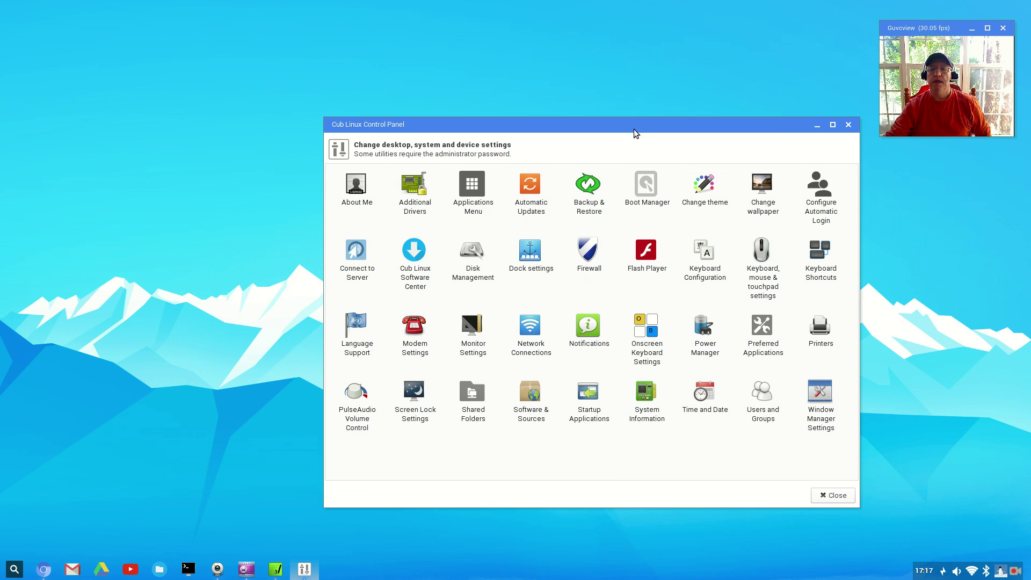
{"action": "left_click_drag", "start_coordinate": [634, 129], "coordinate": [543, 104]}
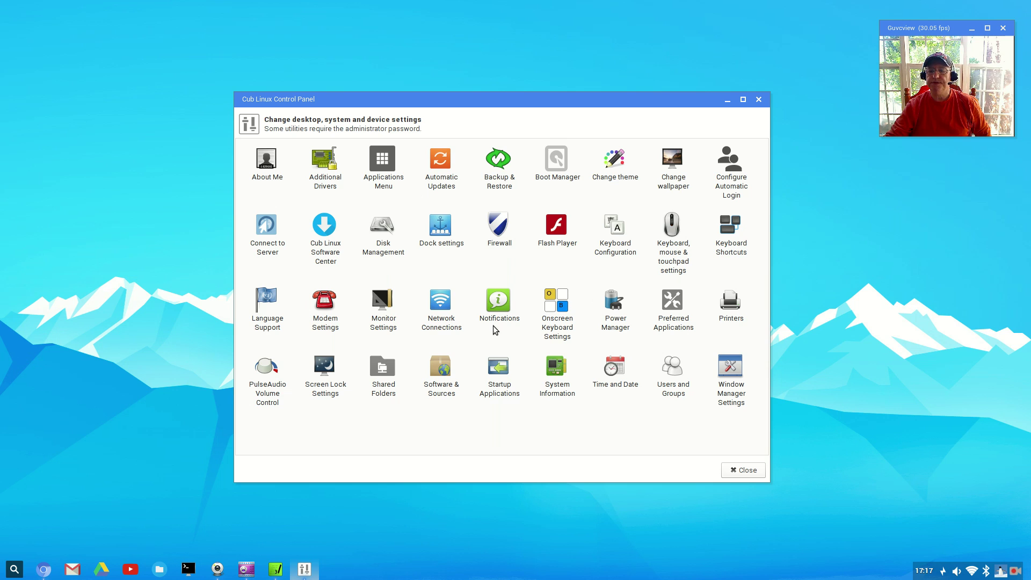
{"action": "left_click", "coordinate": [730, 371]}
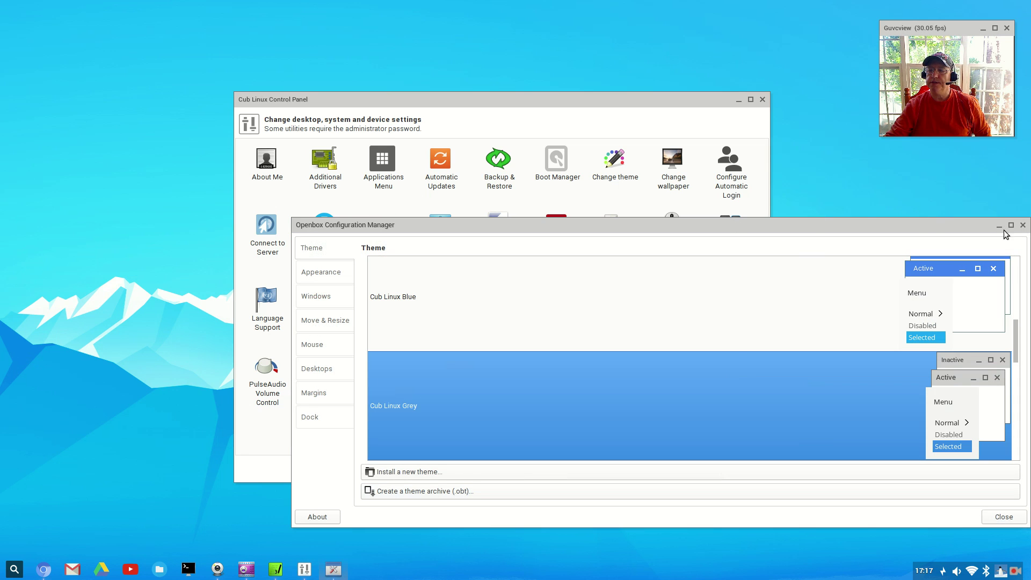
{"action": "left_click", "coordinate": [1023, 225]}
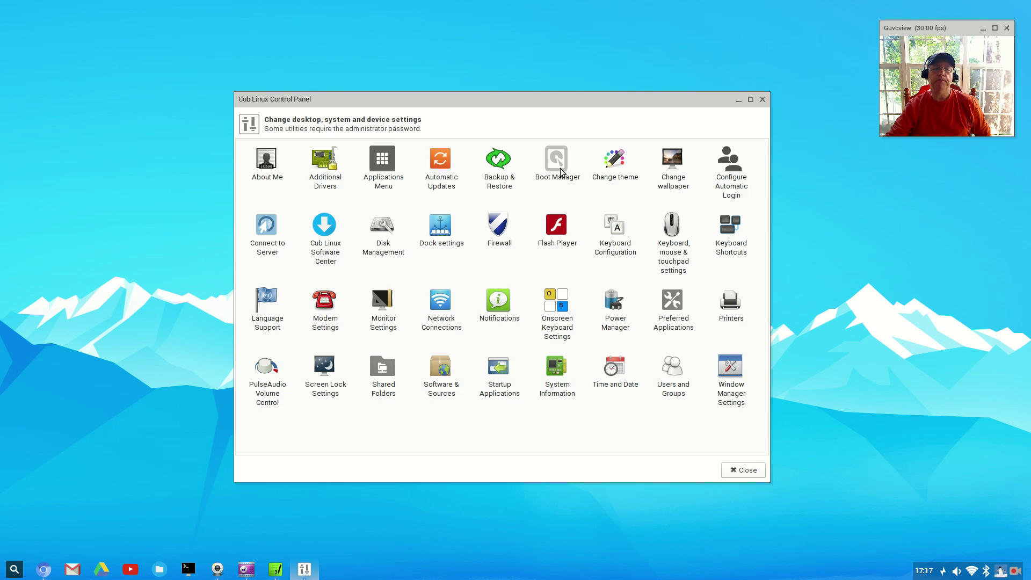
Close the Control Panel, then browse the Cub Linux Forum boards in Chromium.
{"action": "left_click", "coordinate": [761, 100]}
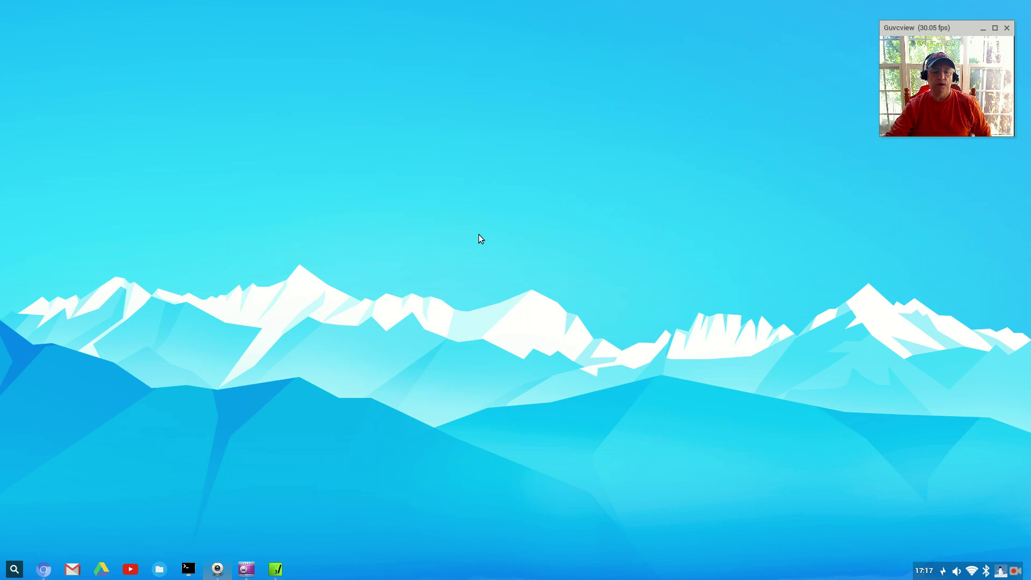
{"action": "left_click", "coordinate": [46, 570]}
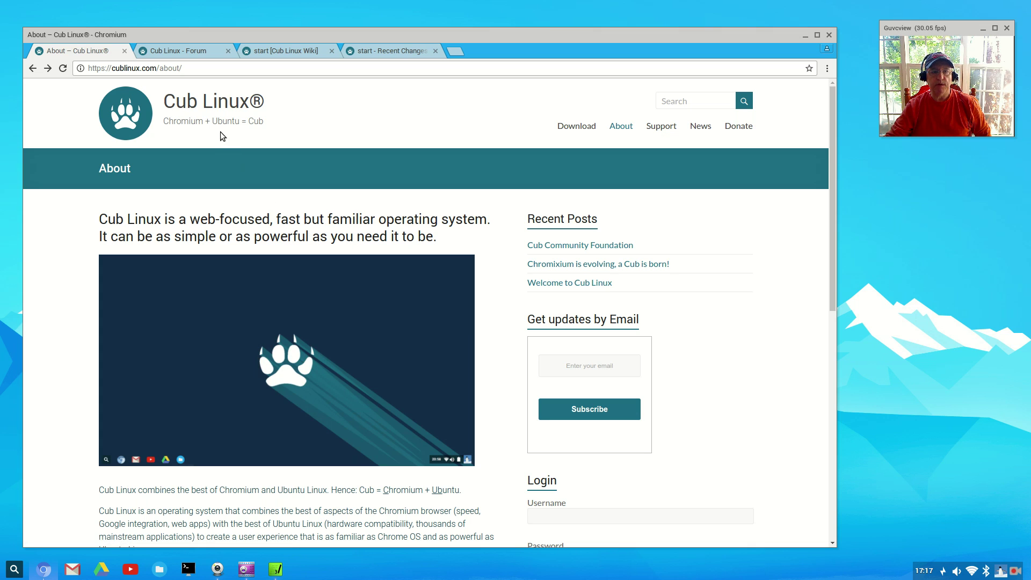
{"action": "left_click", "coordinate": [190, 50]}
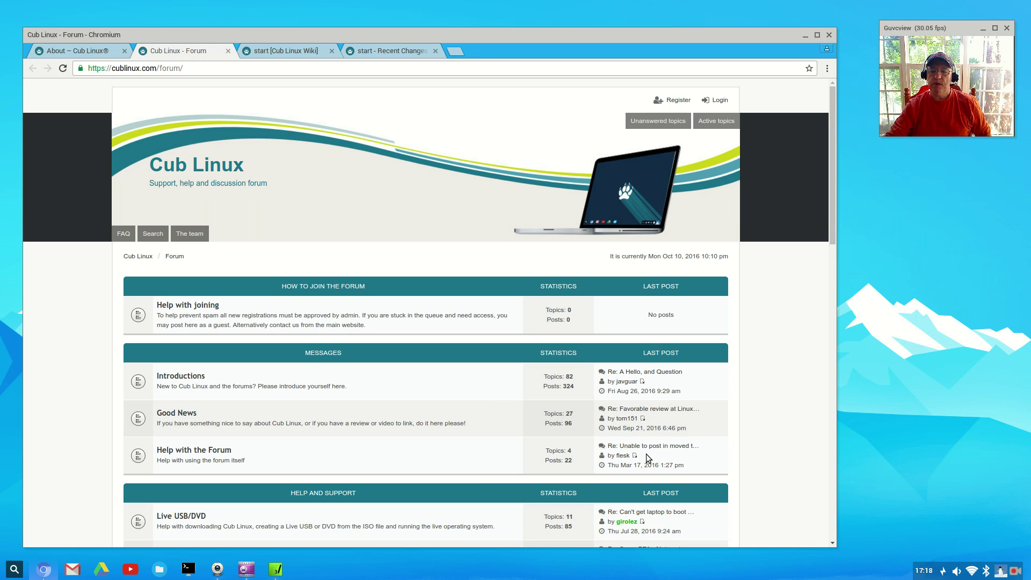
{"action": "scroll", "coordinate": [640, 462], "scroll_direction": "down", "scroll_amount": 3}
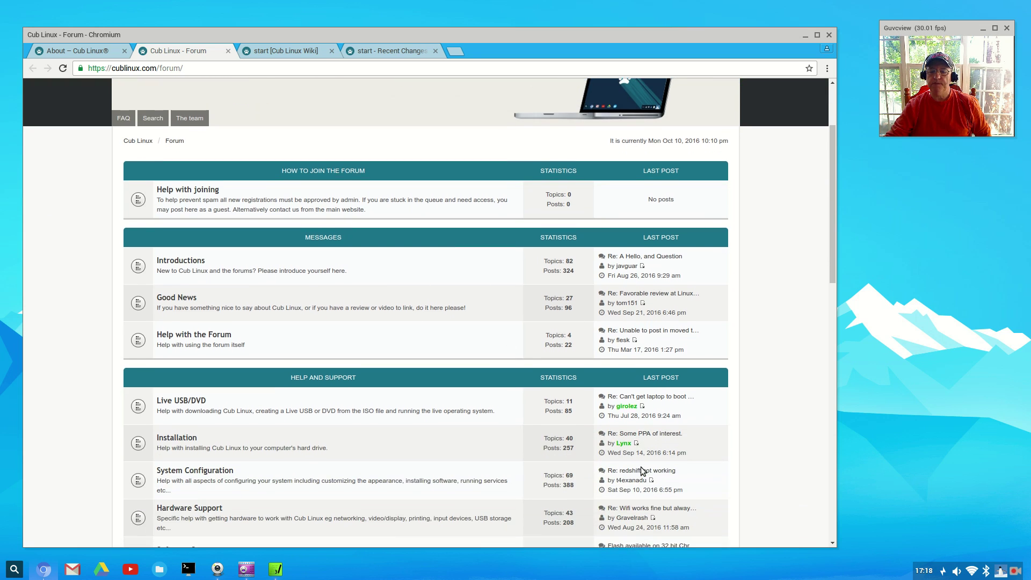
{"action": "scroll", "coordinate": [644, 471], "scroll_direction": "down", "scroll_amount": 2}
{"action": "scroll", "coordinate": [664, 469], "scroll_direction": "down", "scroll_amount": 2}
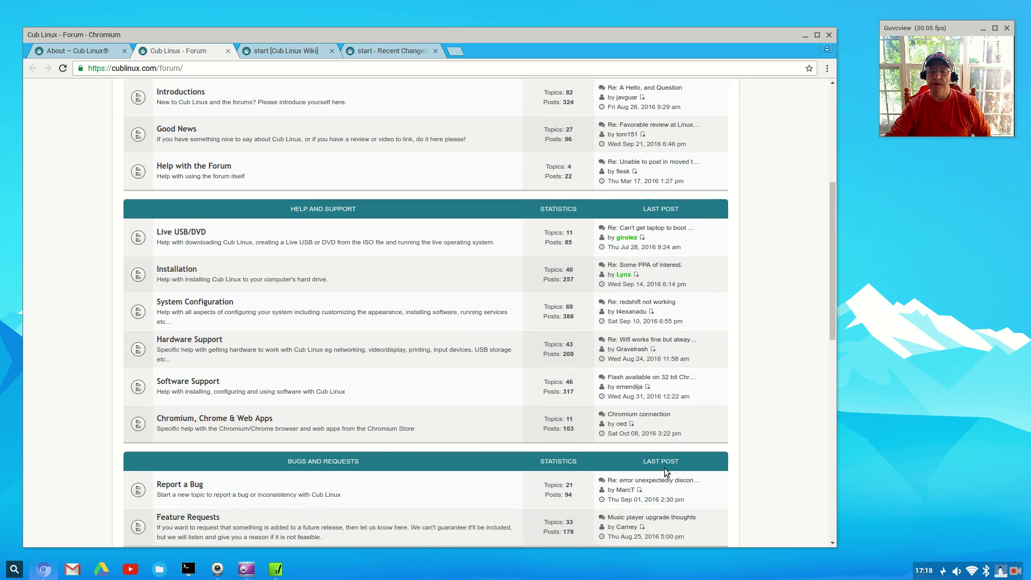
{"action": "scroll", "coordinate": [665, 468], "scroll_direction": "down", "scroll_amount": 2}
{"action": "scroll", "coordinate": [664, 466], "scroll_direction": "up", "scroll_amount": 3}
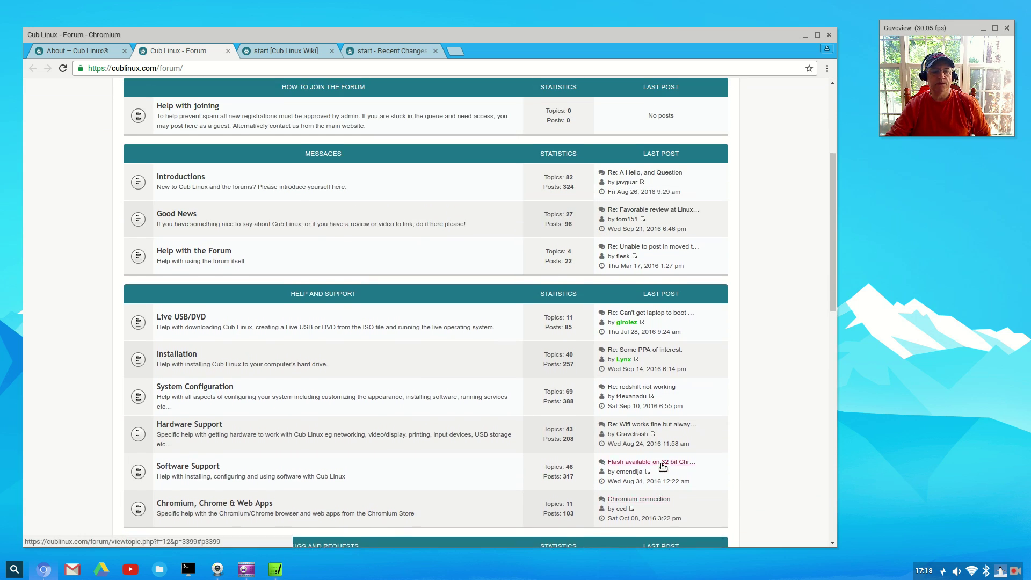
{"action": "scroll", "coordinate": [663, 467], "scroll_direction": "up", "scroll_amount": 4}
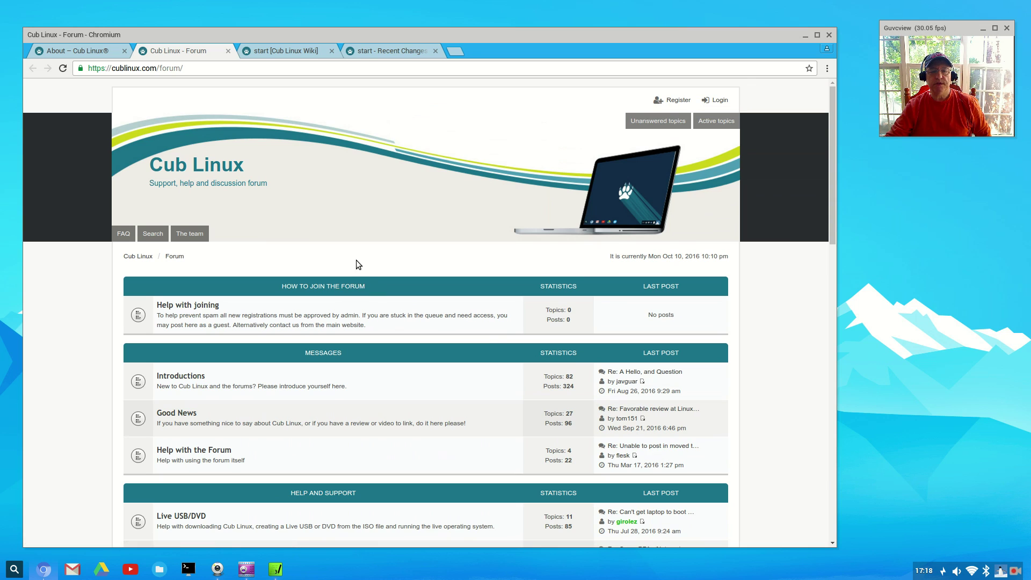
View Recent Changes on the Cub Linux Wiki tab, then minimise Chromium.
{"action": "left_click", "coordinate": [280, 49]}
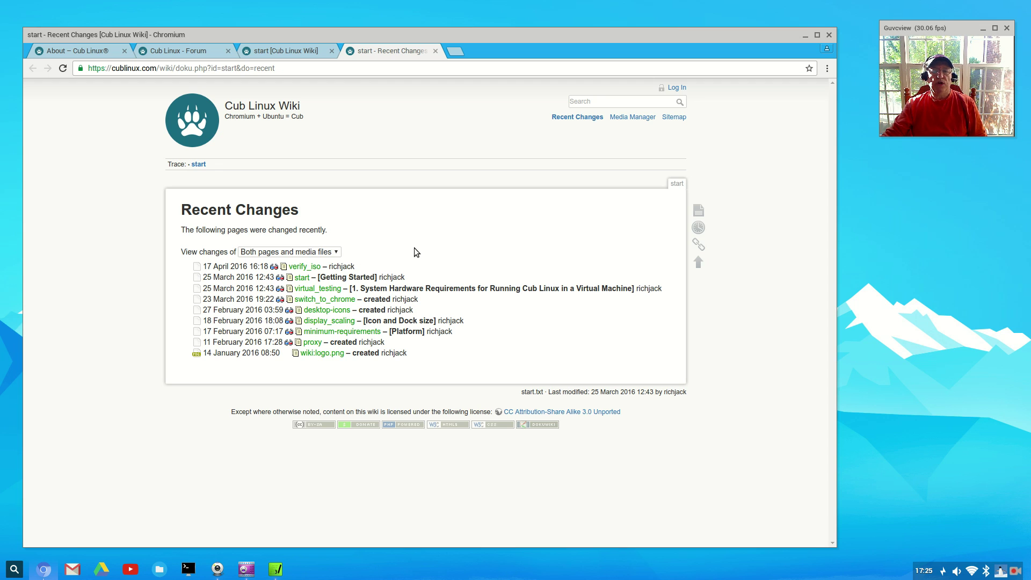
{"action": "left_click", "coordinate": [805, 35]}
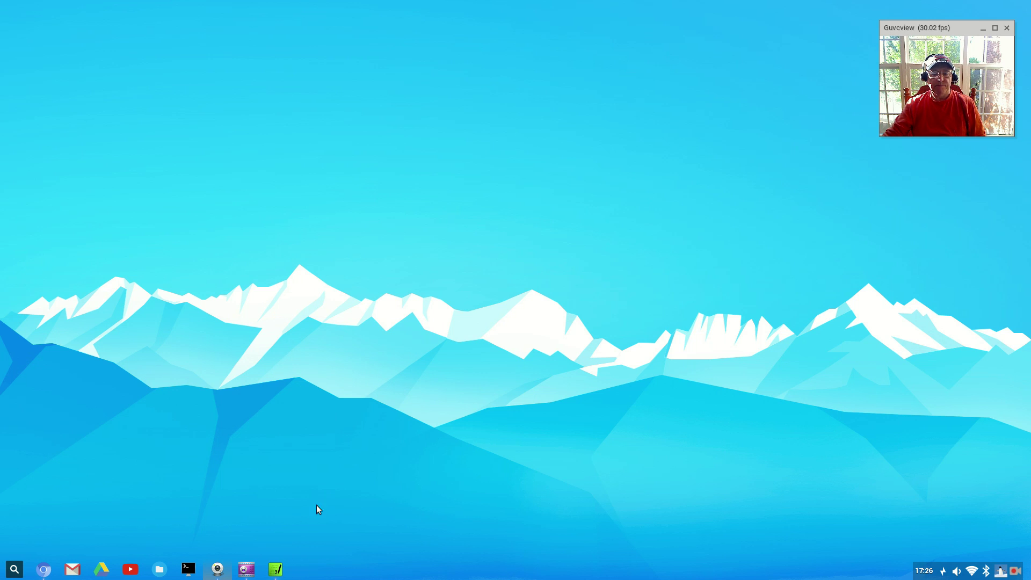
Bring up the LinuxReviewCriteria file in Leafpad and correct 'Ram: 32BG' to 'Ram: 32GB'.
{"action": "left_click", "coordinate": [275, 570]}
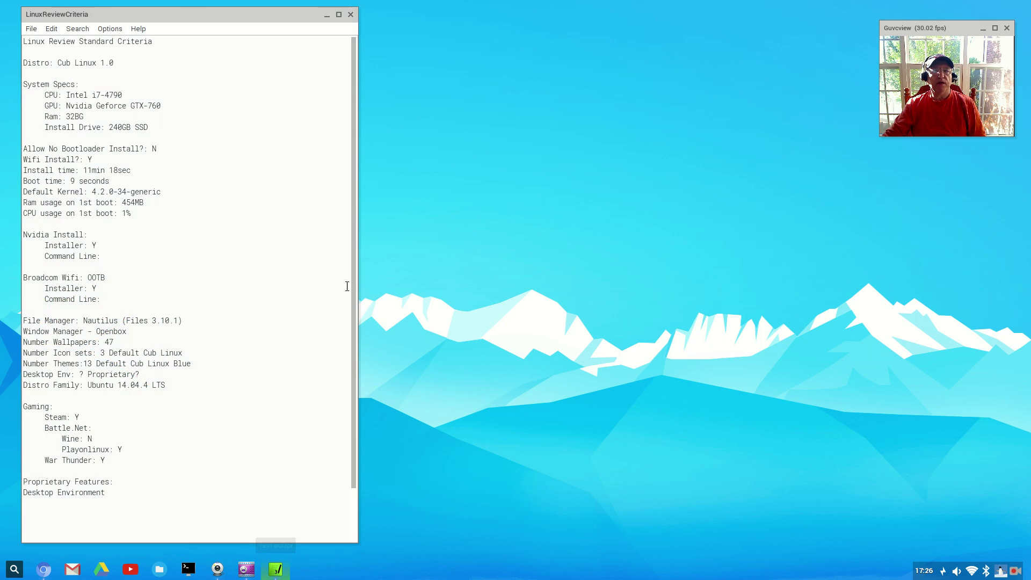
{"action": "left_click_drag", "start_coordinate": [232, 20], "coordinate": [274, 29]}
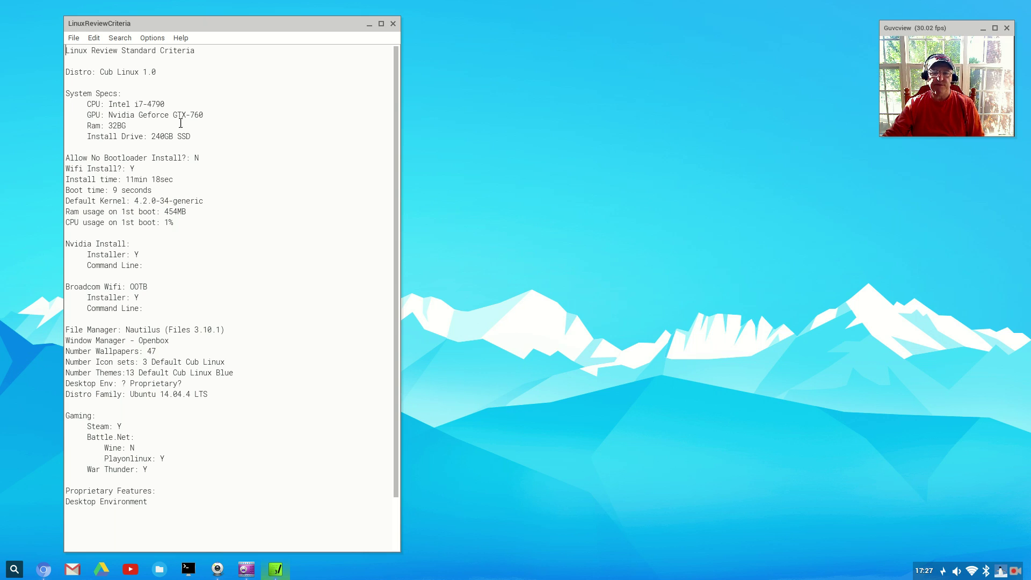
{"action": "left_click_drag", "start_coordinate": [126, 125], "coordinate": [118, 126]}
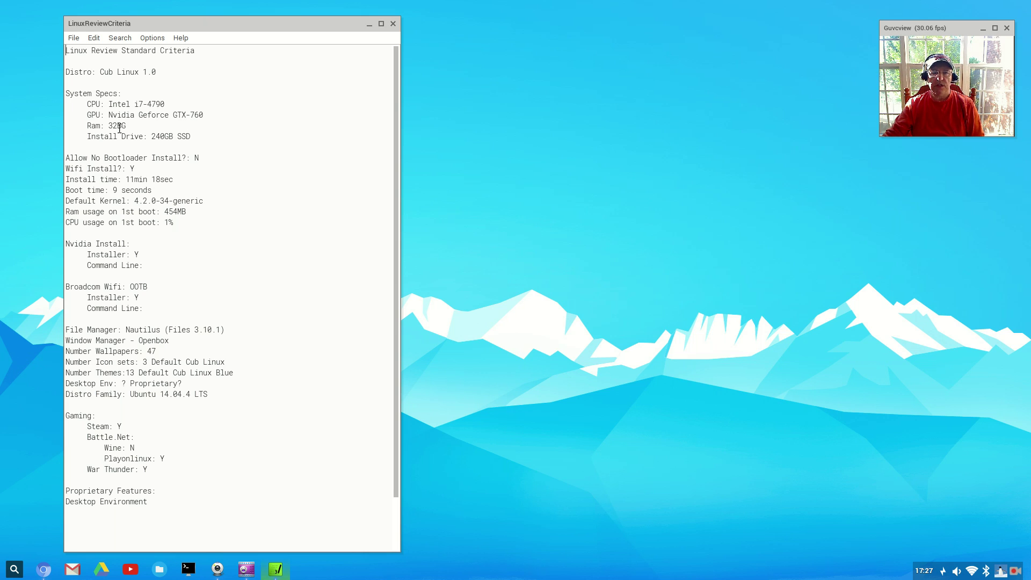
{"action": "key", "text": "BackSpace"}
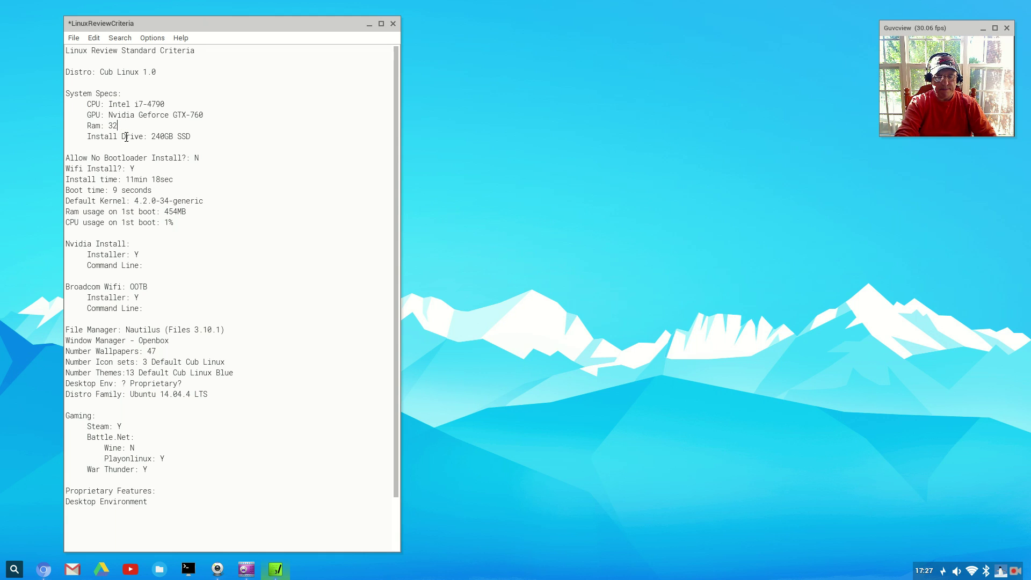
{"action": "type", "text": "GB"}
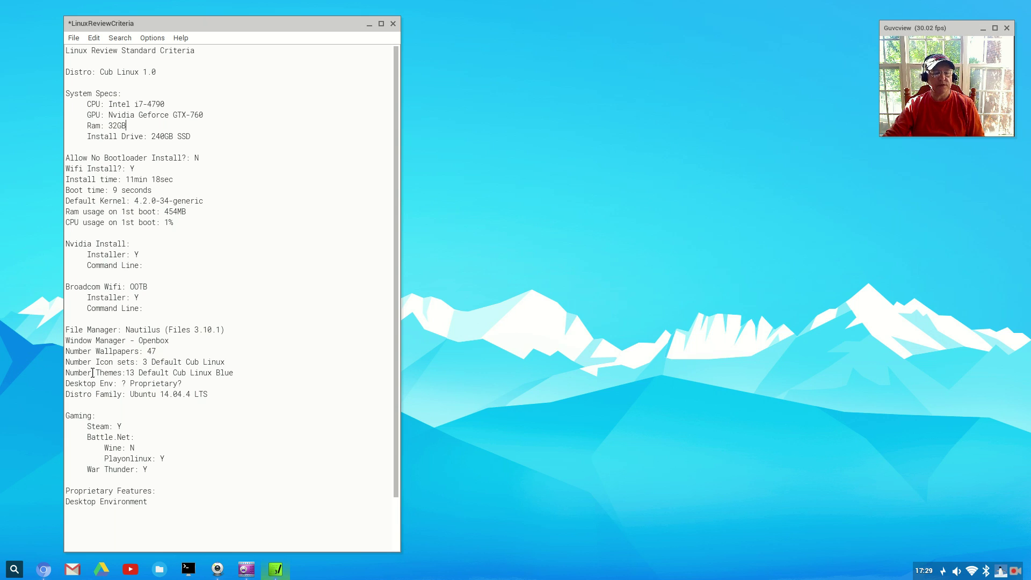
Browse the desktop's Applications > Settings menu, then replace the Desktop Env placeholder '? Proprietary?' with XFCE.
{"action": "right_click", "coordinate": [591, 310]}
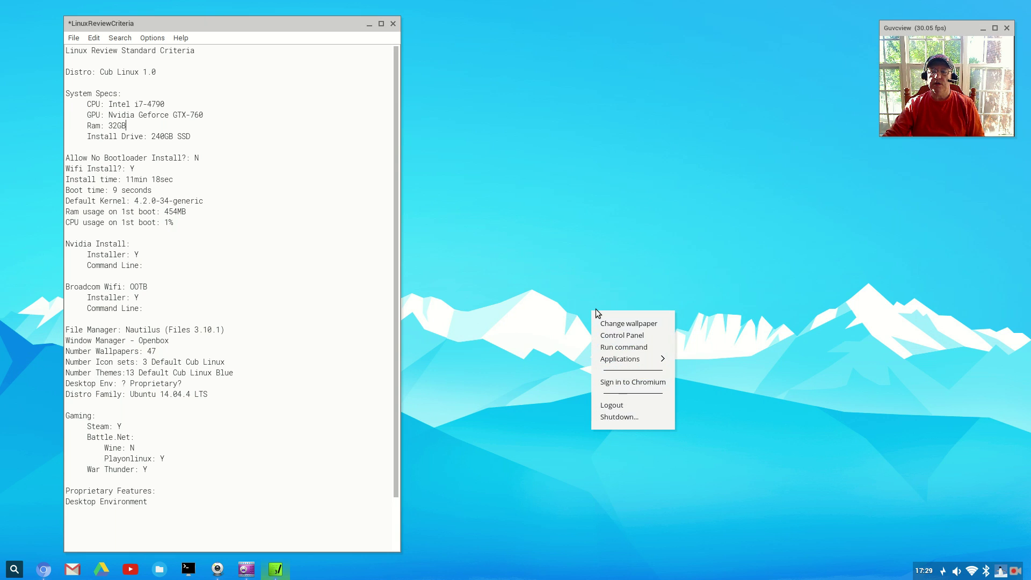
{"action": "mouse_move", "coordinate": [626, 361]}
{"action": "mouse_move", "coordinate": [707, 376]}
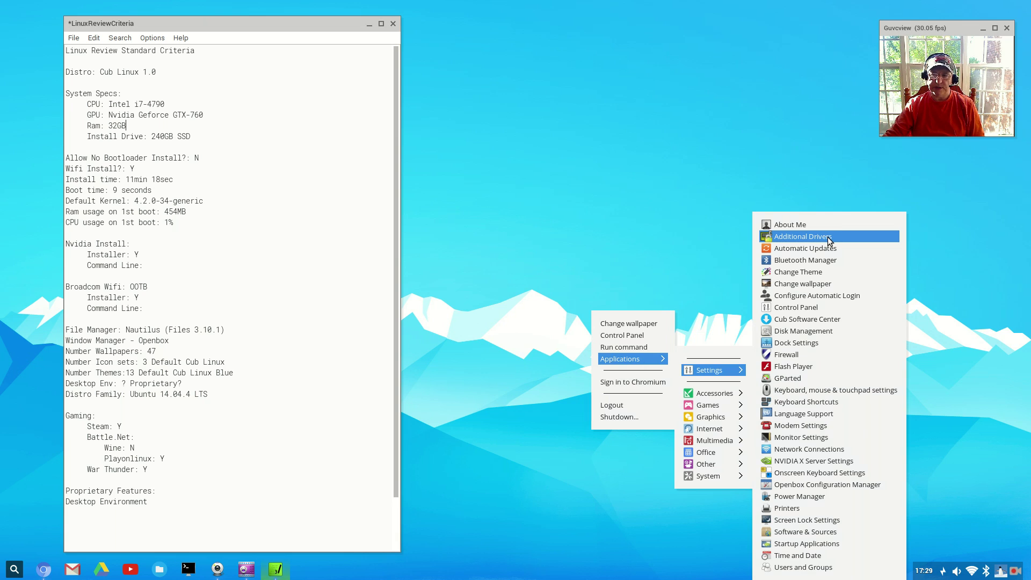
{"action": "left_click", "coordinate": [637, 221]}
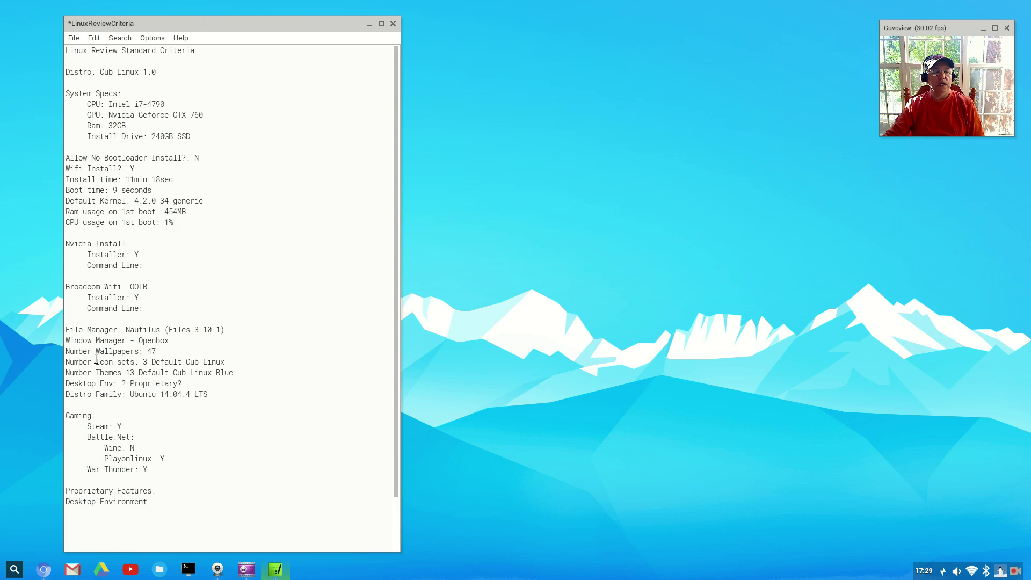
{"action": "left_click_drag", "start_coordinate": [183, 385], "coordinate": [123, 385]}
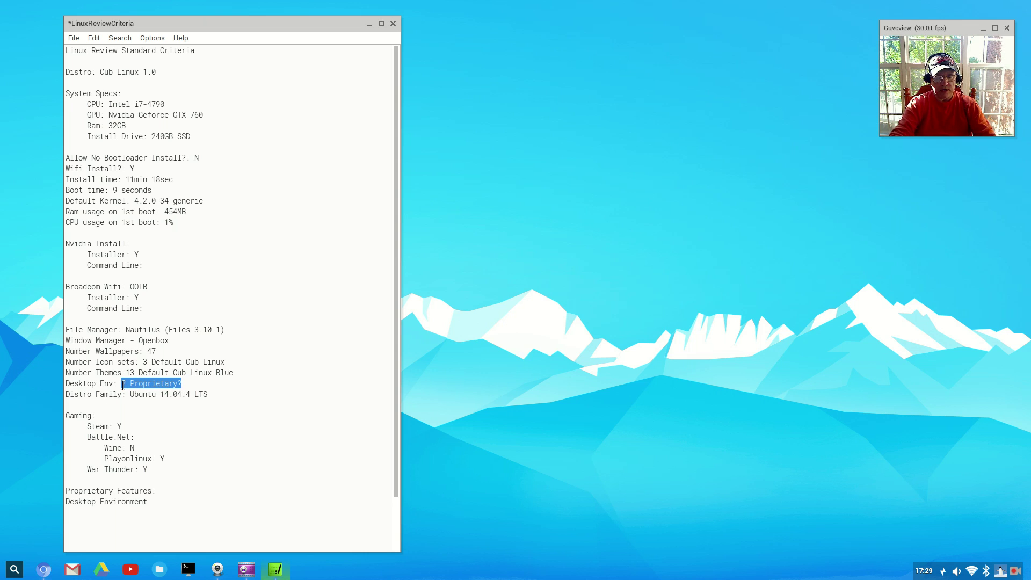
{"action": "type", "text": "XFCE"}
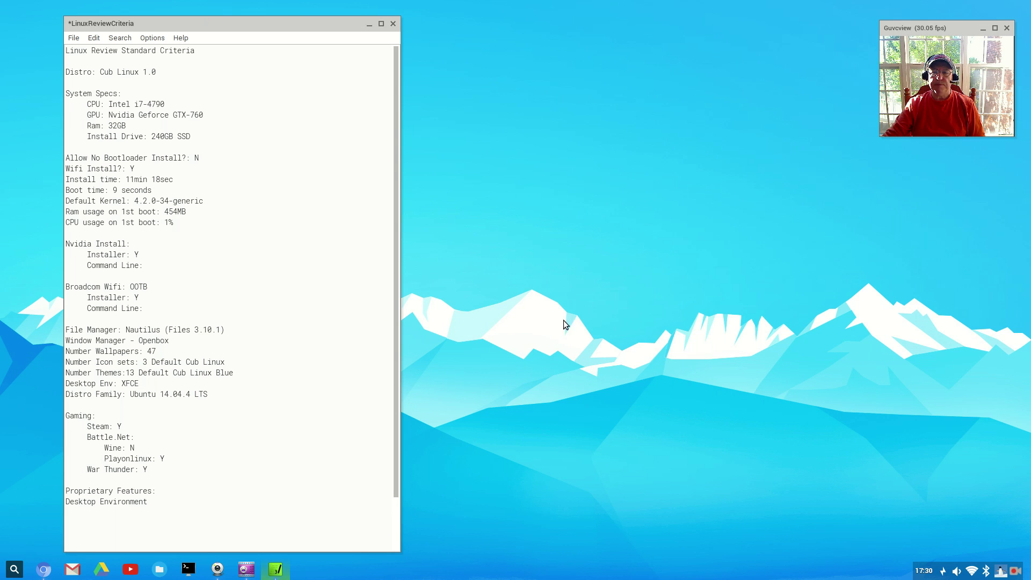
{"action": "right_click", "coordinate": [640, 245]}
{"action": "left_click", "coordinate": [661, 260]}
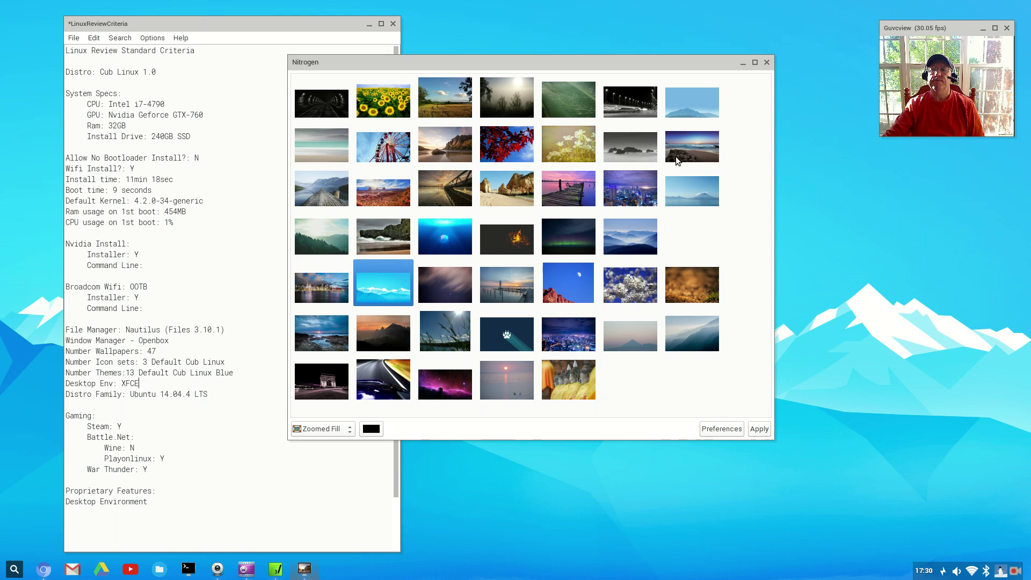
{"action": "left_click", "coordinate": [766, 63]}
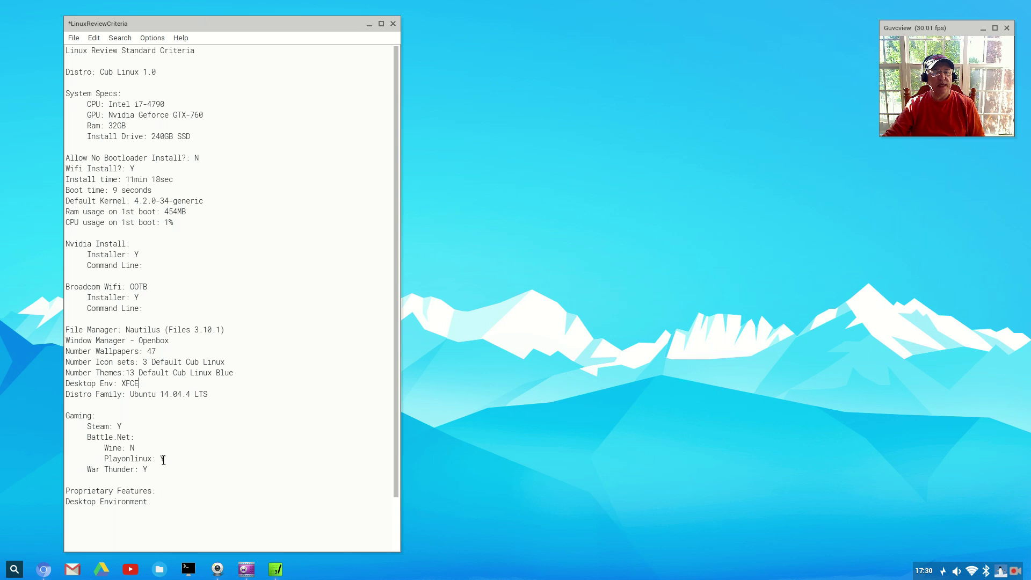
Change the Playonlinux answer from Y to N.
{"action": "left_click", "coordinate": [164, 459]}
{"action": "key", "text": "BackSpace"}
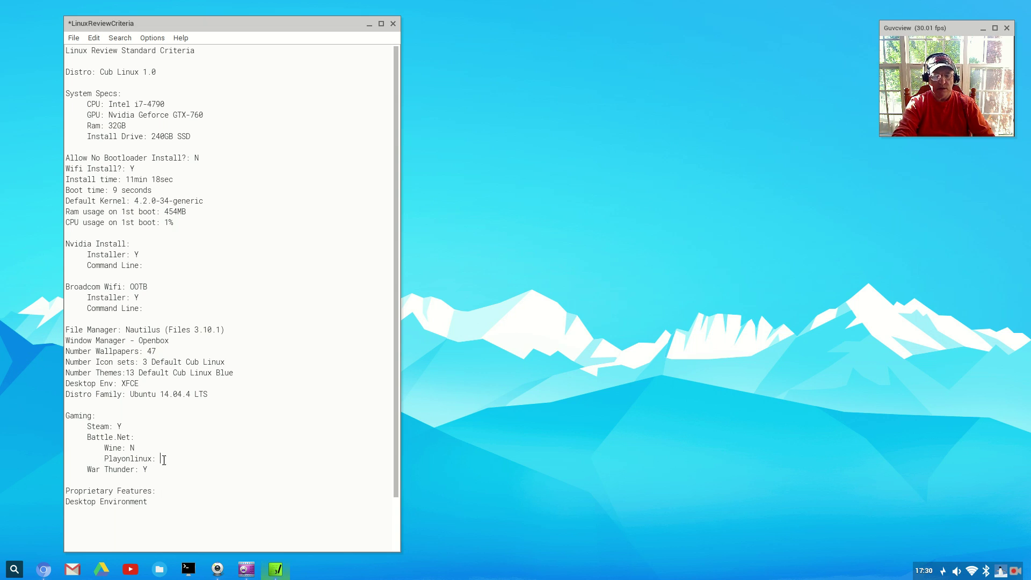
{"action": "type", "text": "N"}
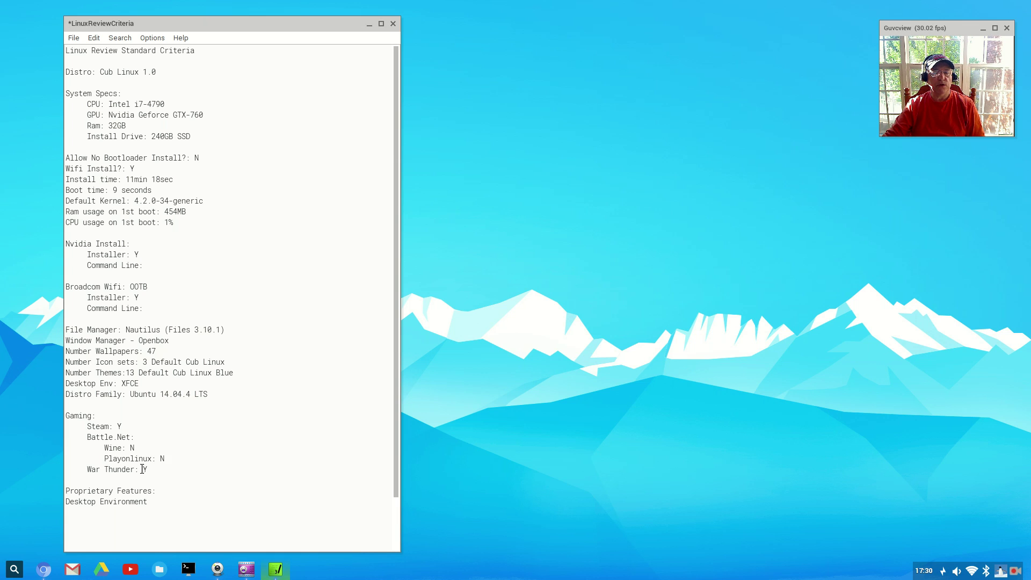
Delete the 'Desktop Environment' text under Proprietary Features.
{"action": "left_click", "coordinate": [154, 501]}
{"action": "left_click_drag", "start_coordinate": [154, 501], "coordinate": [55, 497]}
{"action": "key", "text": "BackSpace"}
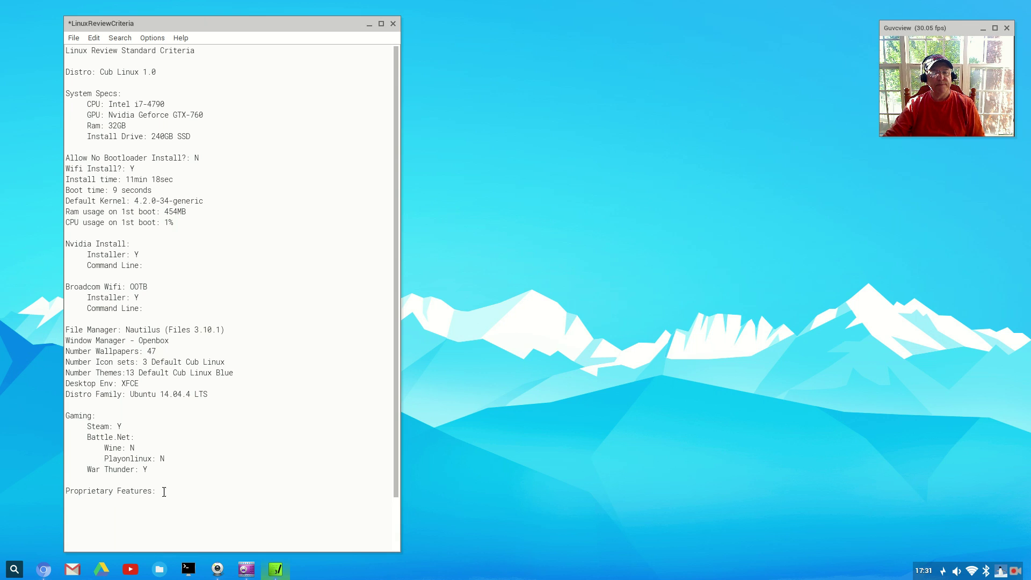
Open the desktop menu's Applications > Accessories list, from Archive Manager to Text editor.
{"action": "right_click", "coordinate": [629, 261]}
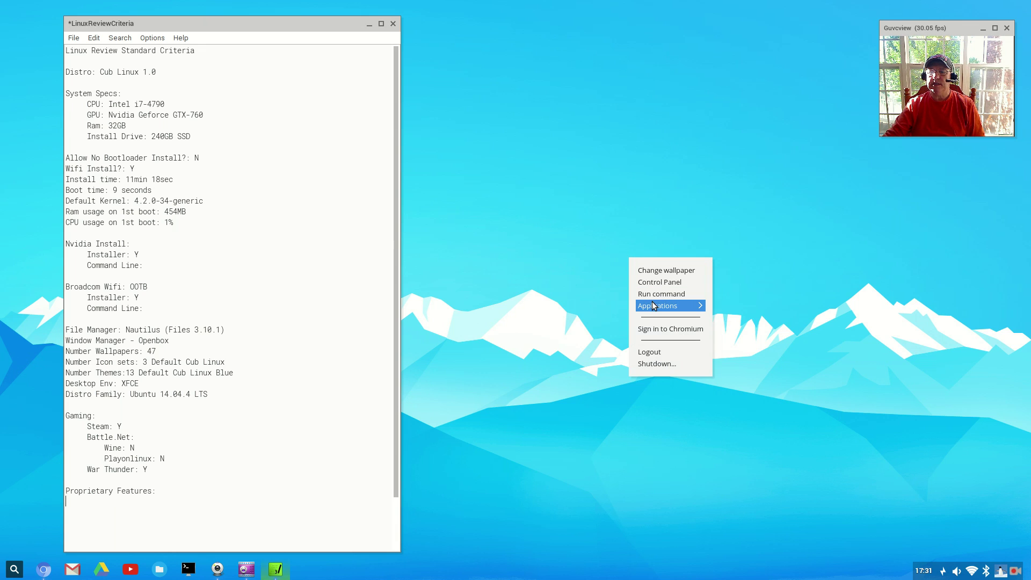
{"action": "mouse_move", "coordinate": [663, 307]}
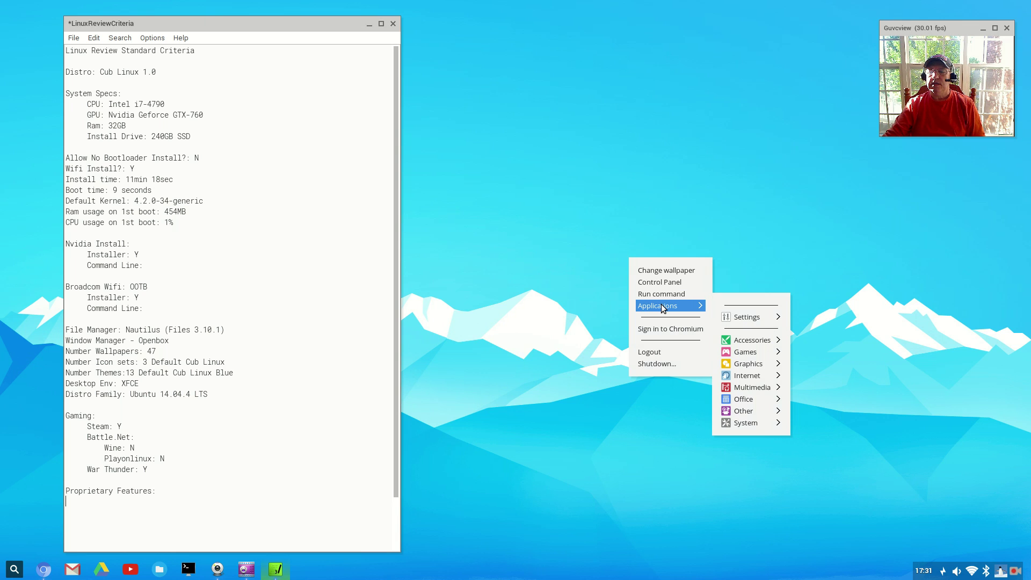
{"action": "mouse_move", "coordinate": [745, 319]}
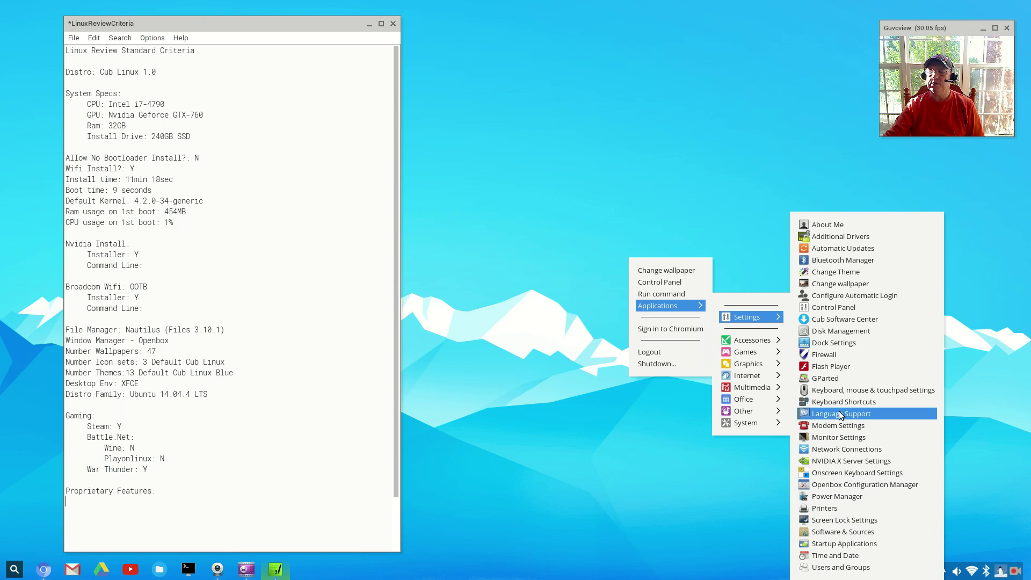
{"action": "mouse_move", "coordinate": [761, 341]}
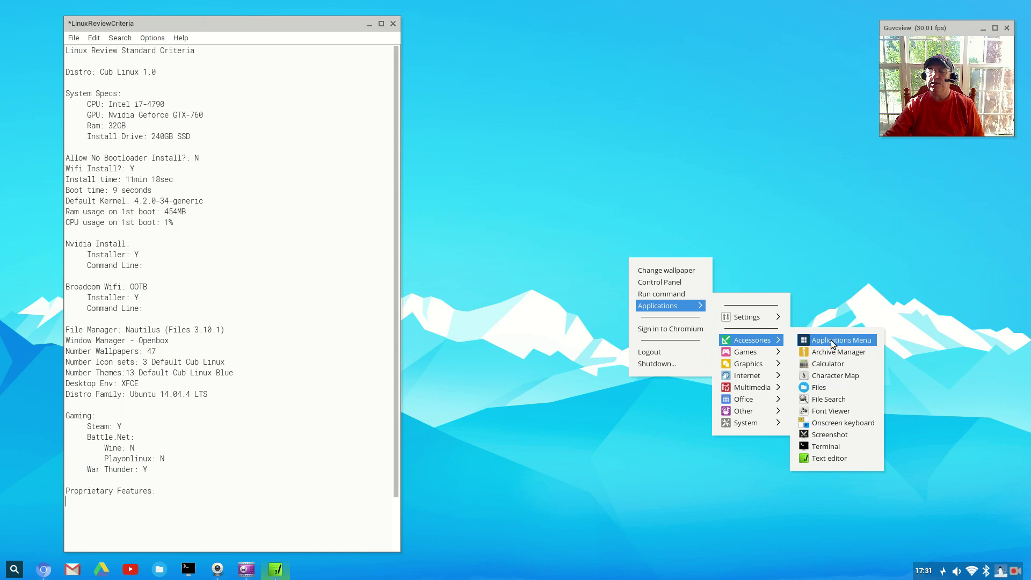
Open the /usr/share/cardapio folder and drag its Applications Menu launcher onto the dock.
{"action": "left_click", "coordinate": [831, 342]}
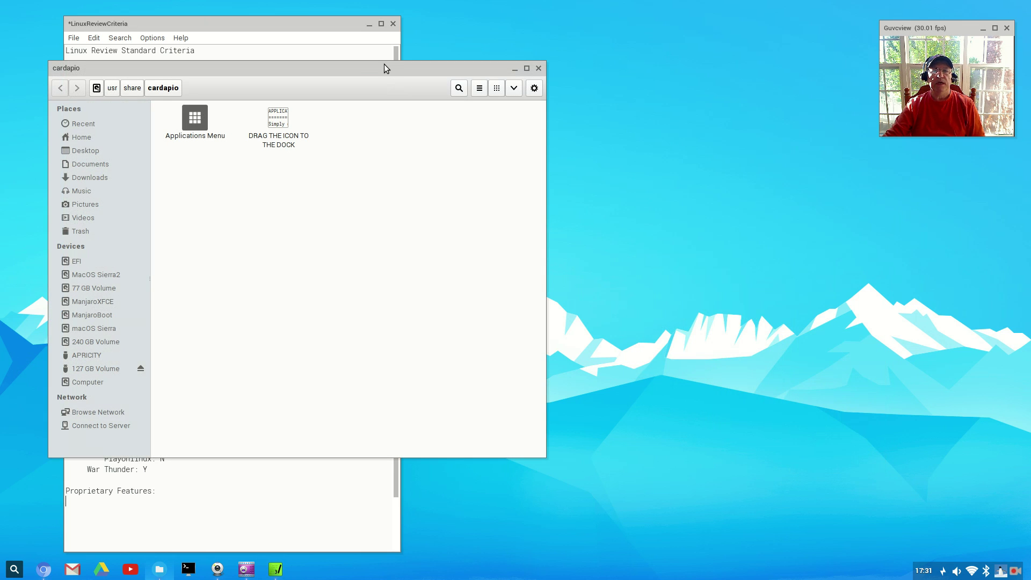
{"action": "left_click_drag", "start_coordinate": [384, 67], "coordinate": [552, 30]}
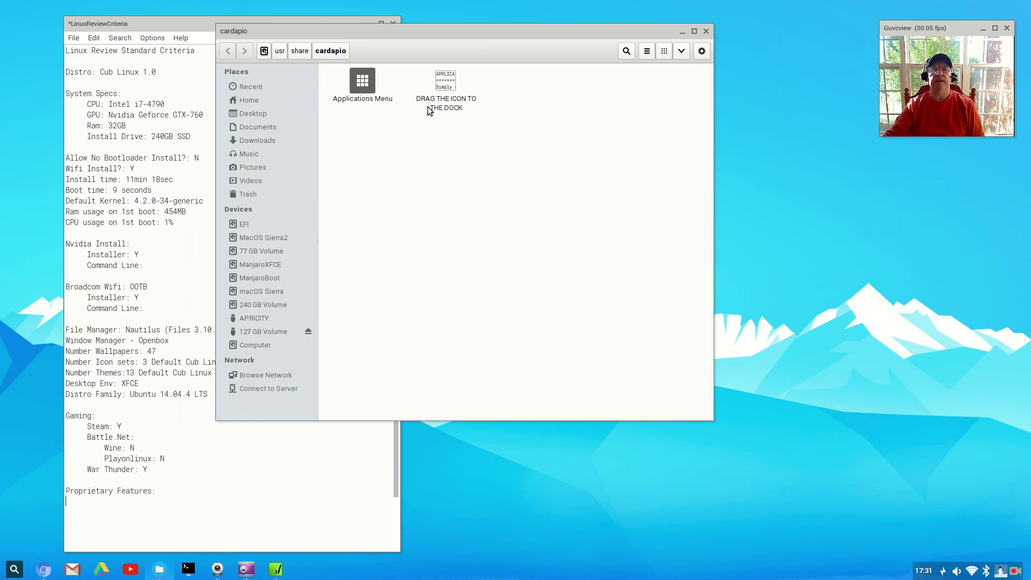
{"action": "left_click_drag", "start_coordinate": [371, 84], "coordinate": [143, 577]}
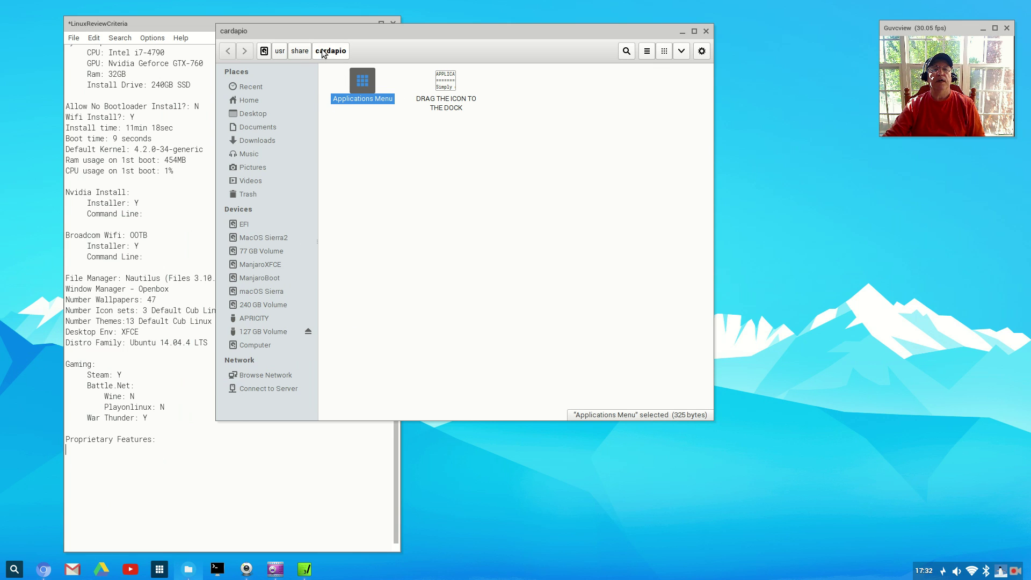
Read the drag-to-dock instructions file, then close it and the cardapio folder.
{"action": "double_click", "coordinate": [447, 80]}
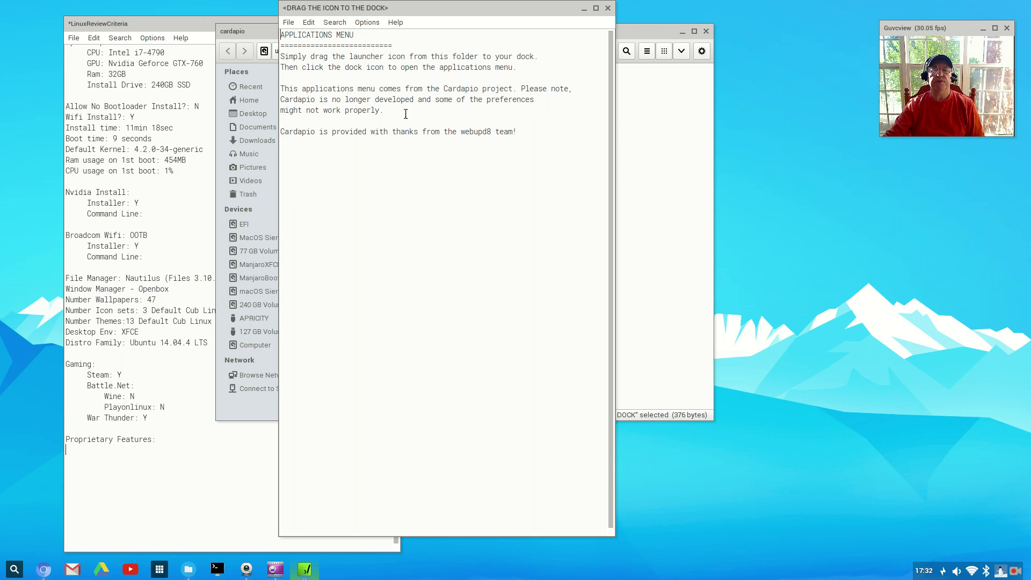
{"action": "left_click", "coordinate": [606, 9]}
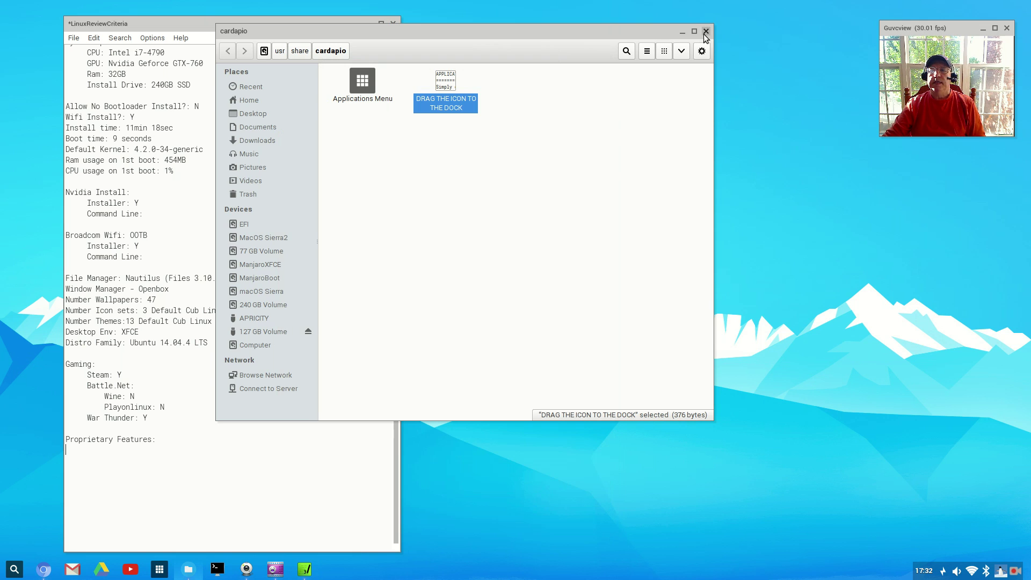
{"action": "left_click", "coordinate": [706, 32]}
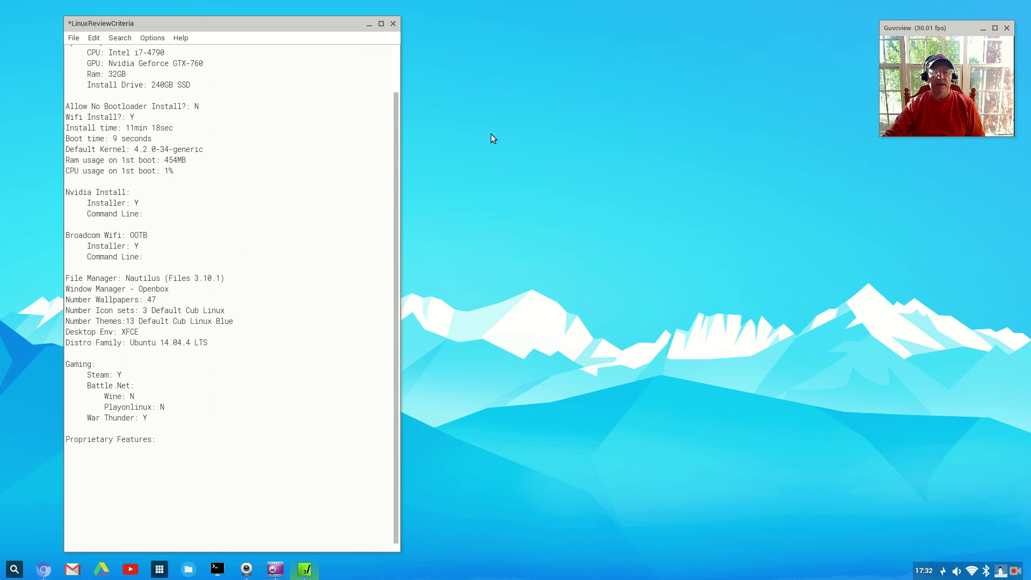
Try the new Applications Menu dock icon, then drag the Leafpad window further right.
{"action": "left_click", "coordinate": [160, 570]}
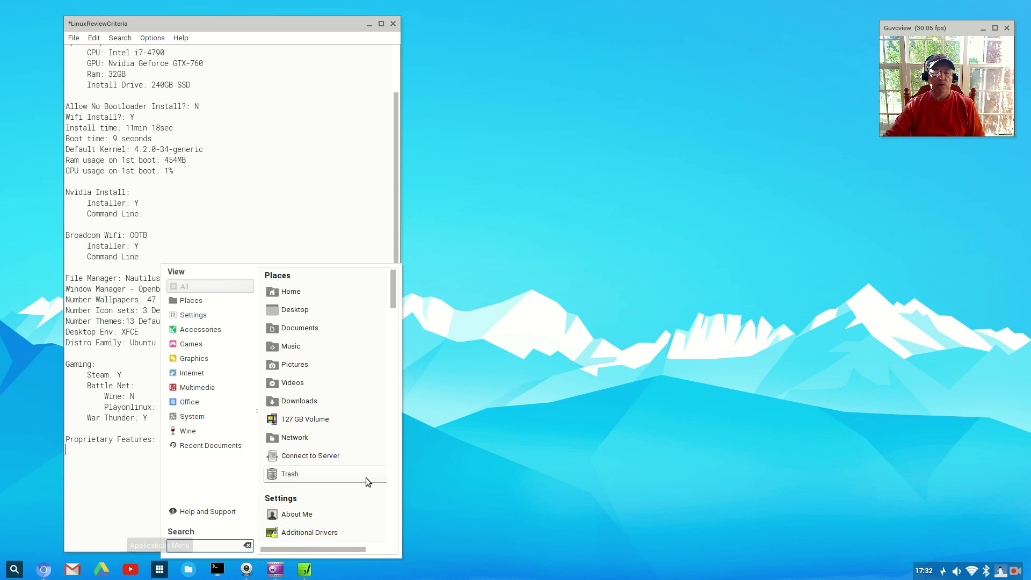
{"action": "left_click", "coordinate": [531, 317]}
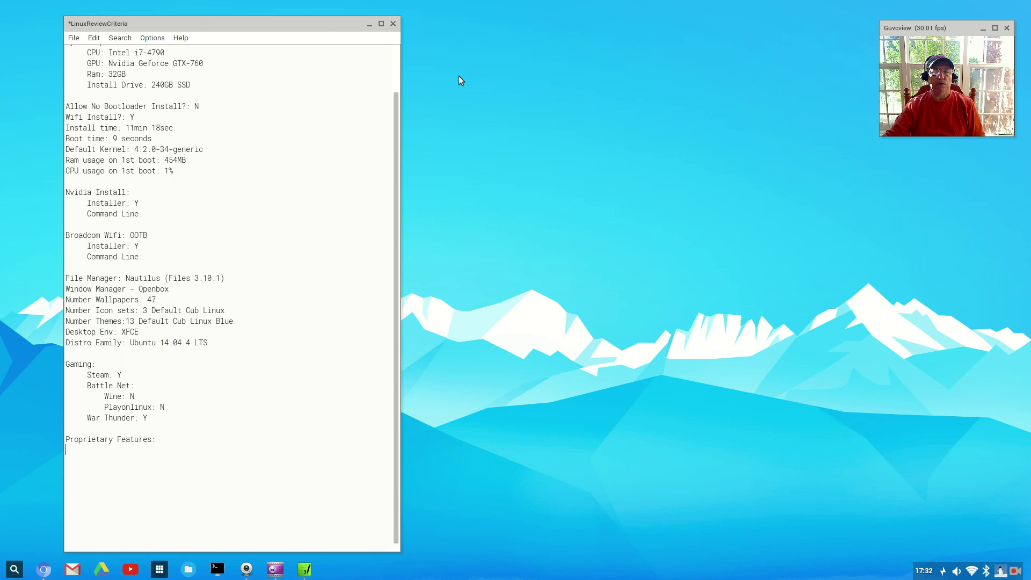
{"action": "left_click_drag", "start_coordinate": [317, 20], "coordinate": [403, 20]}
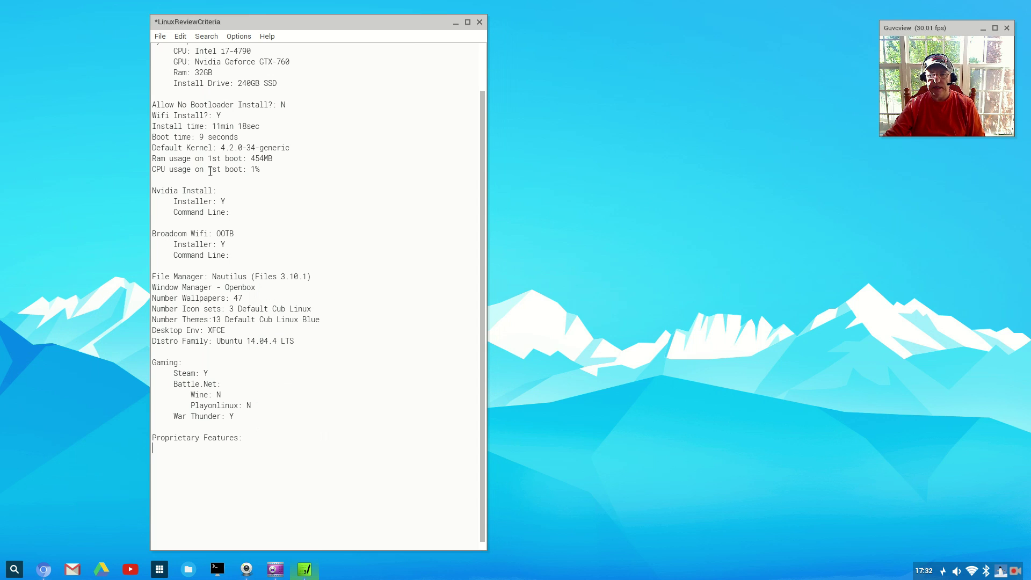
{"action": "left_click", "coordinate": [205, 445]}
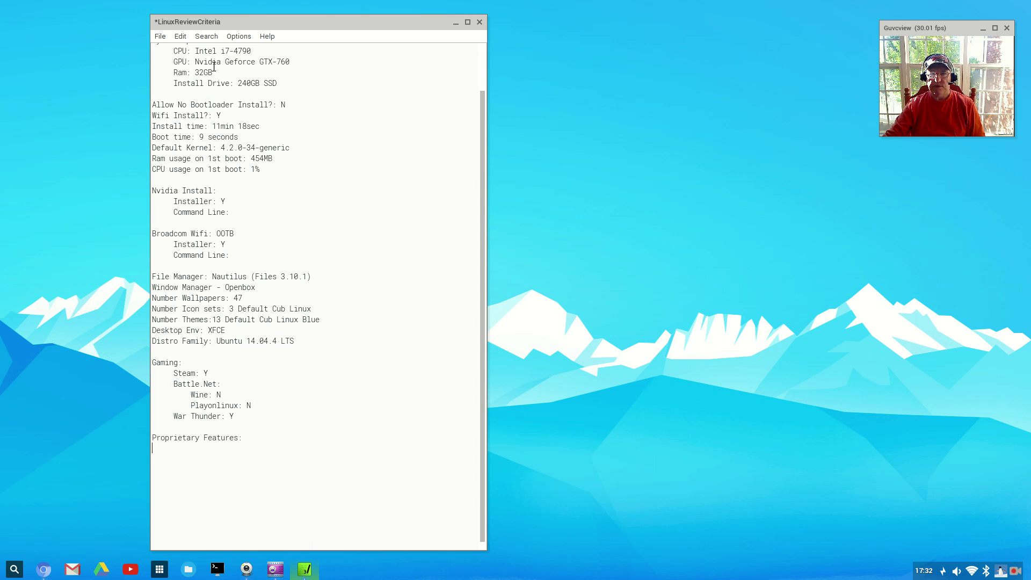
{"action": "scroll", "coordinate": [329, 130], "scroll_direction": "up", "scroll_amount": 2}
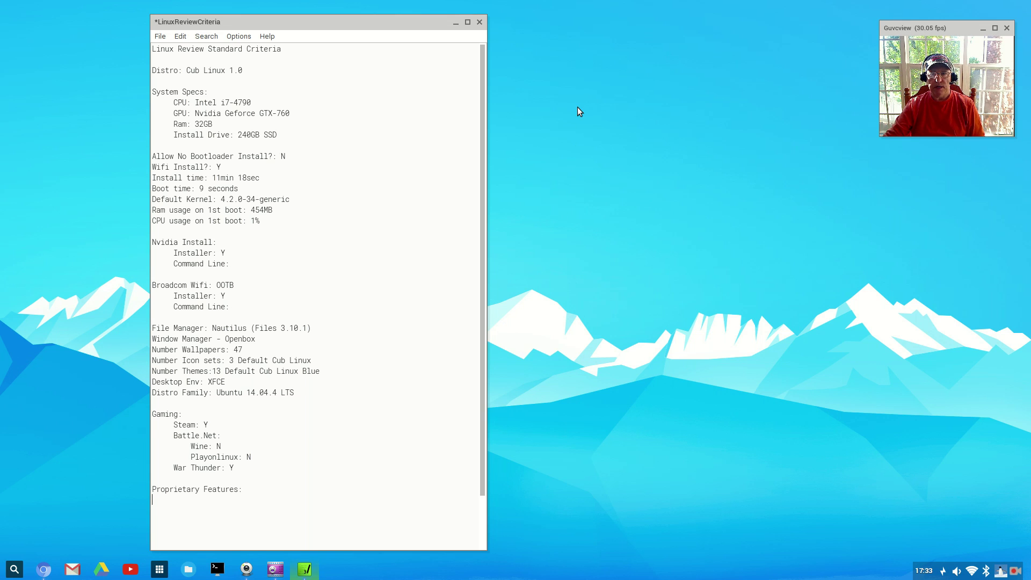
Close Leafpad and save the changes to the Cub Linux review criteria file.
{"action": "left_click", "coordinate": [478, 22]}
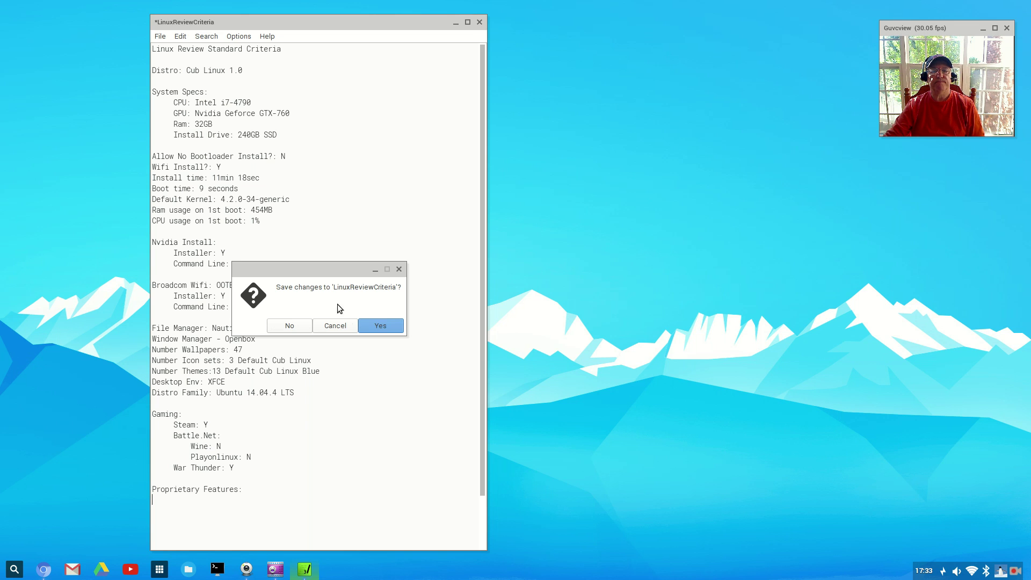
{"action": "left_click", "coordinate": [381, 326]}
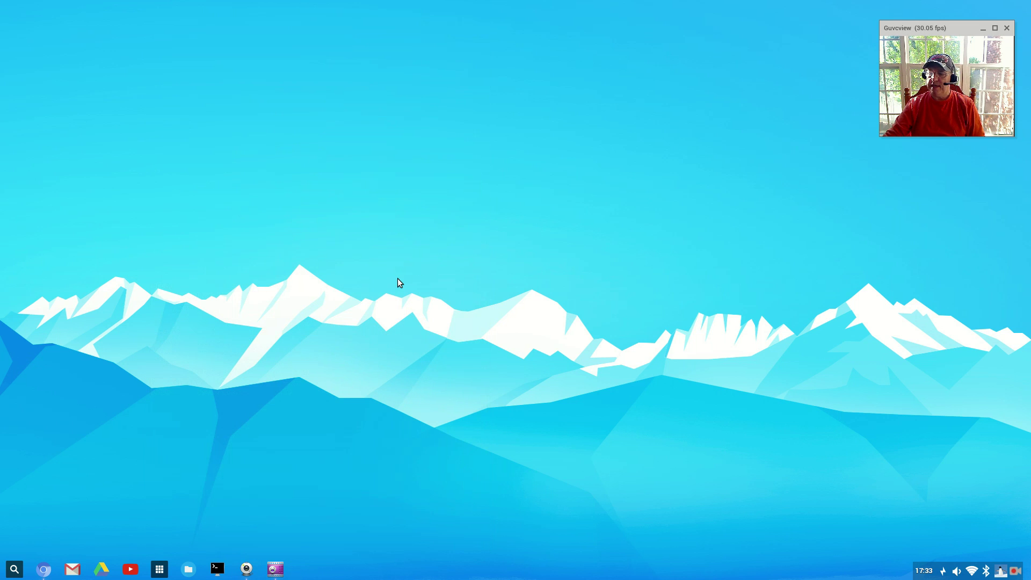